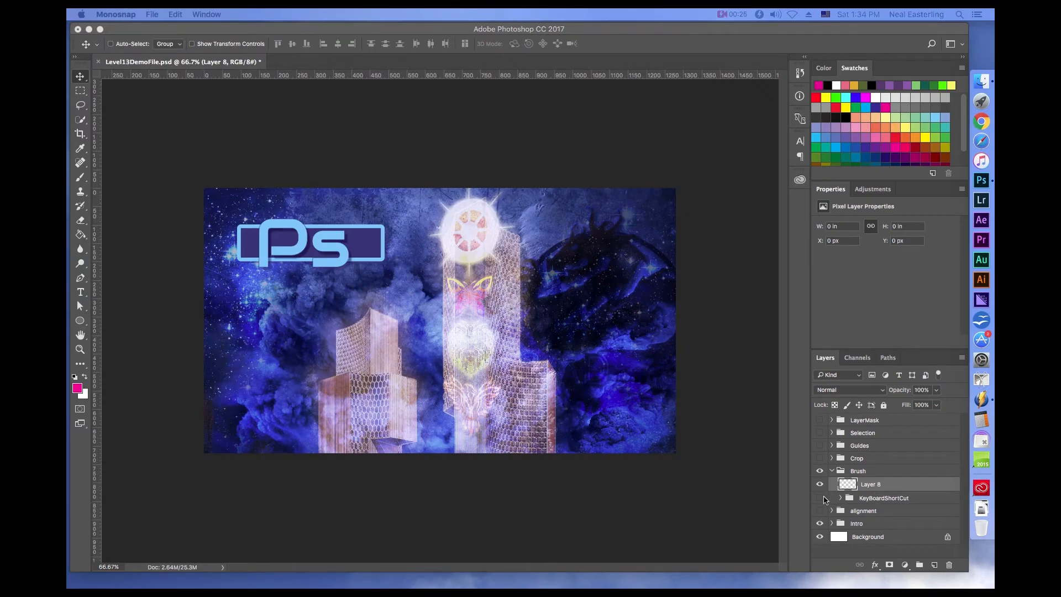
Hide the Intro group and select the Brush tool.
{"action": "left_click", "coordinate": [824, 523]}
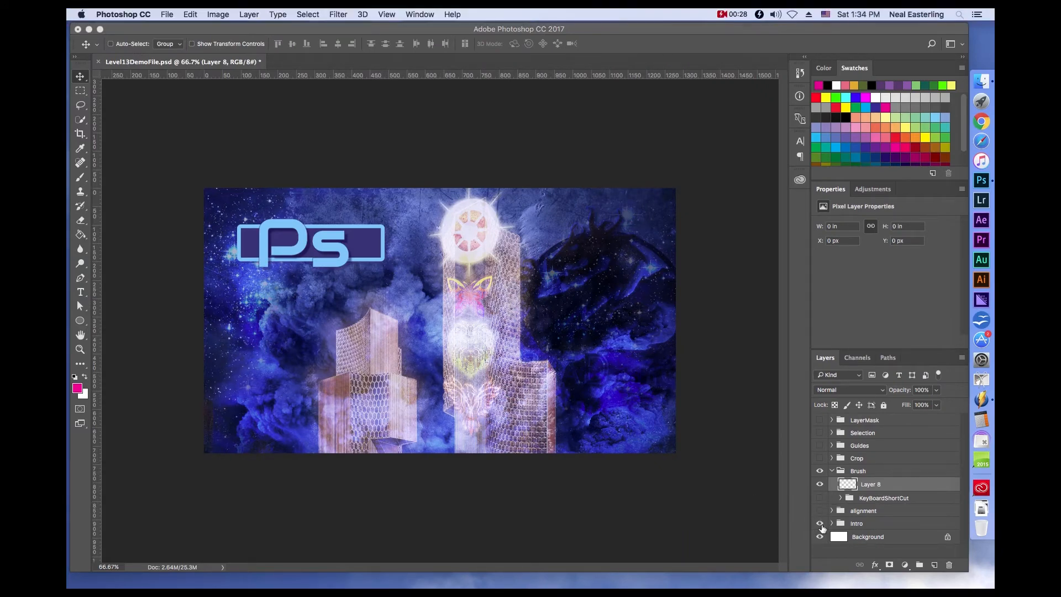
{"action": "left_click", "coordinate": [824, 523]}
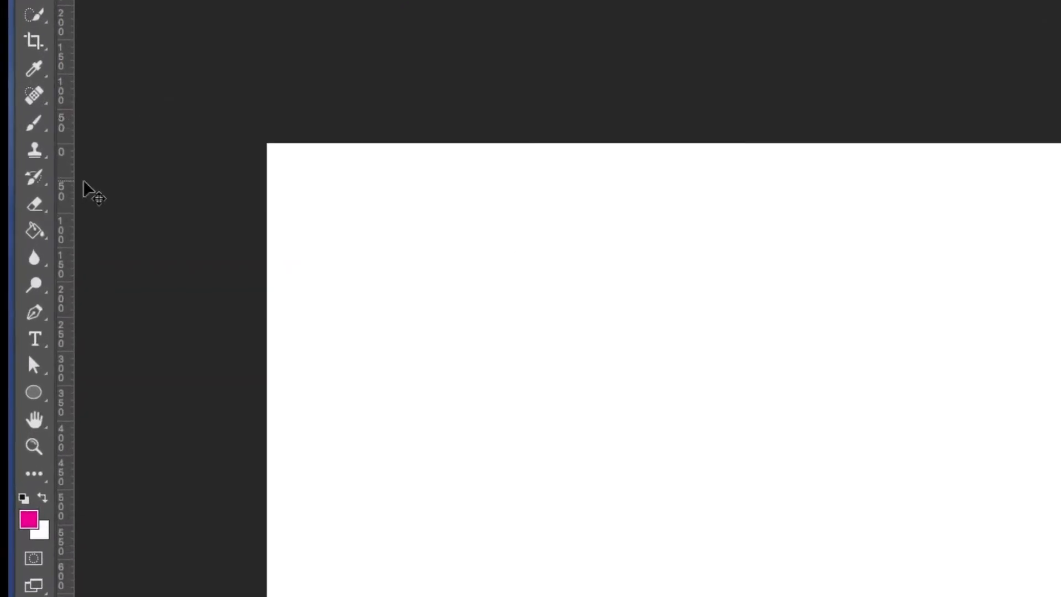
{"action": "left_click", "coordinate": [38, 122]}
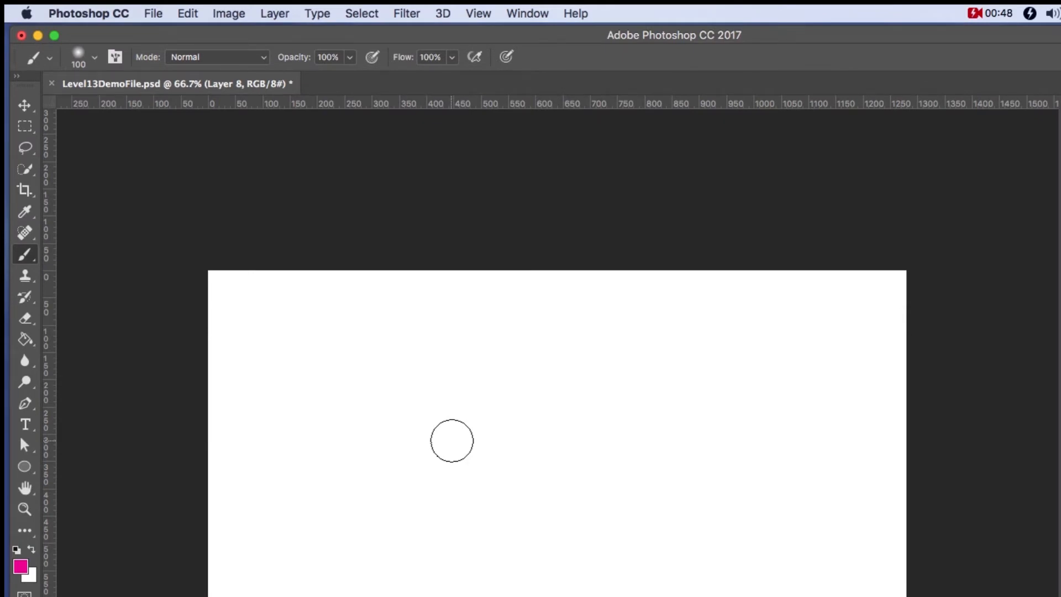
Try the Precise painting cursor in the cursor preferences, restore Normal Brush Tip, and return to the Brush tool.
{"action": "left_click", "coordinate": [90, 13]}
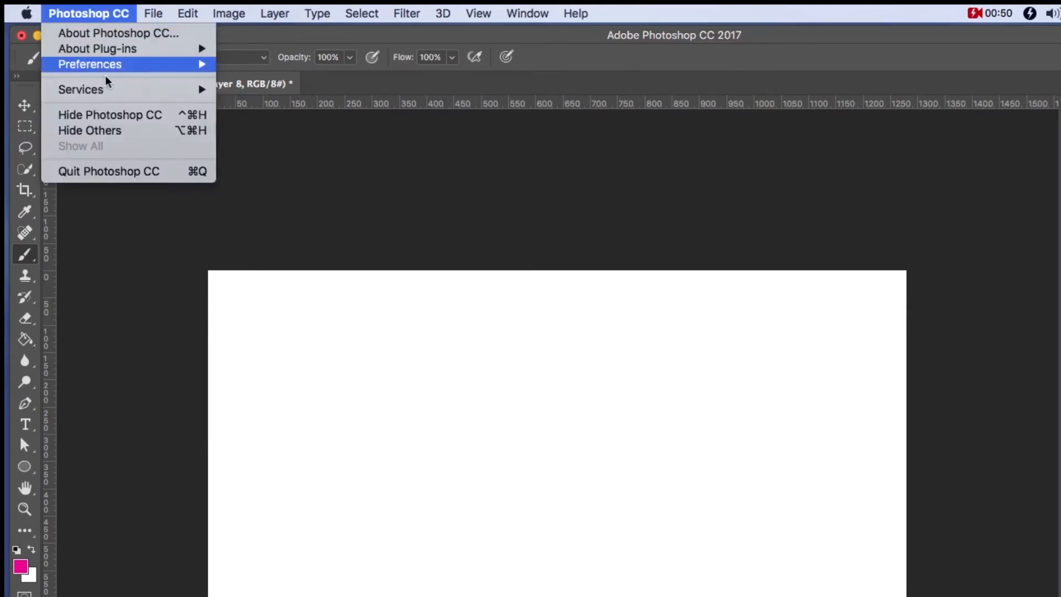
{"action": "mouse_move", "coordinate": [108, 66]}
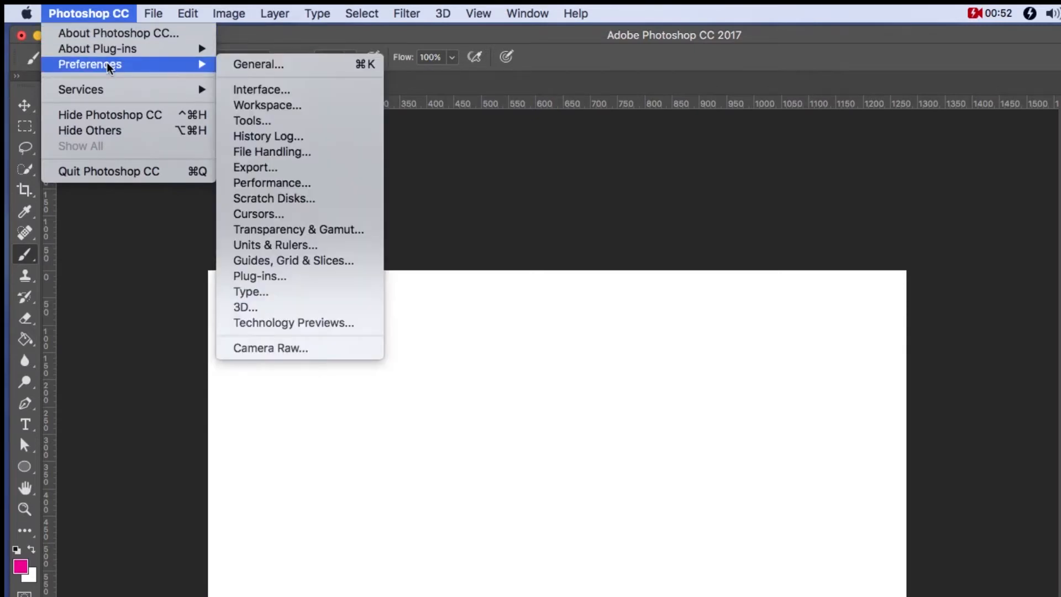
{"action": "left_click", "coordinate": [286, 220]}
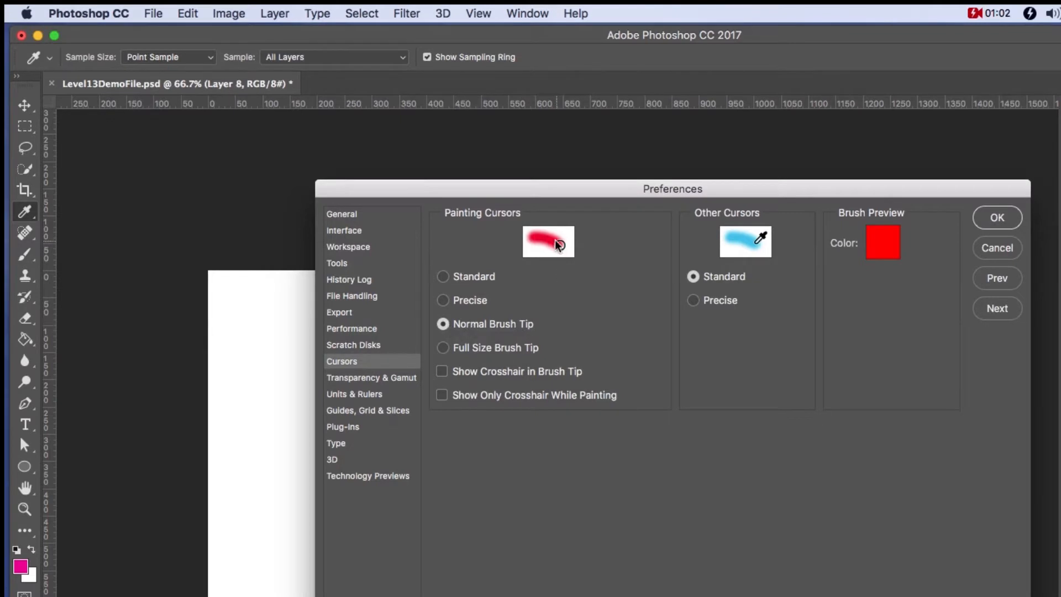
{"action": "left_click", "coordinate": [443, 300]}
{"action": "left_click", "coordinate": [443, 325]}
{"action": "left_click", "coordinate": [997, 227]}
{"action": "key", "text": "b"}
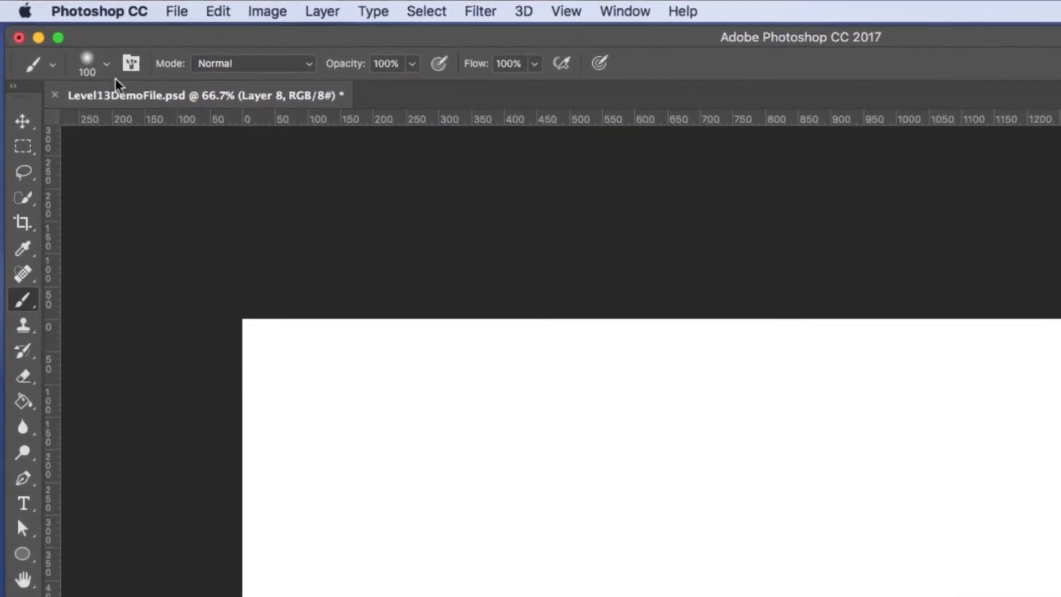
Choose the 100 px round brush with 100% hardness and paint one magenta dot in the upper middle of the canvas.
{"action": "left_click", "coordinate": [108, 65]}
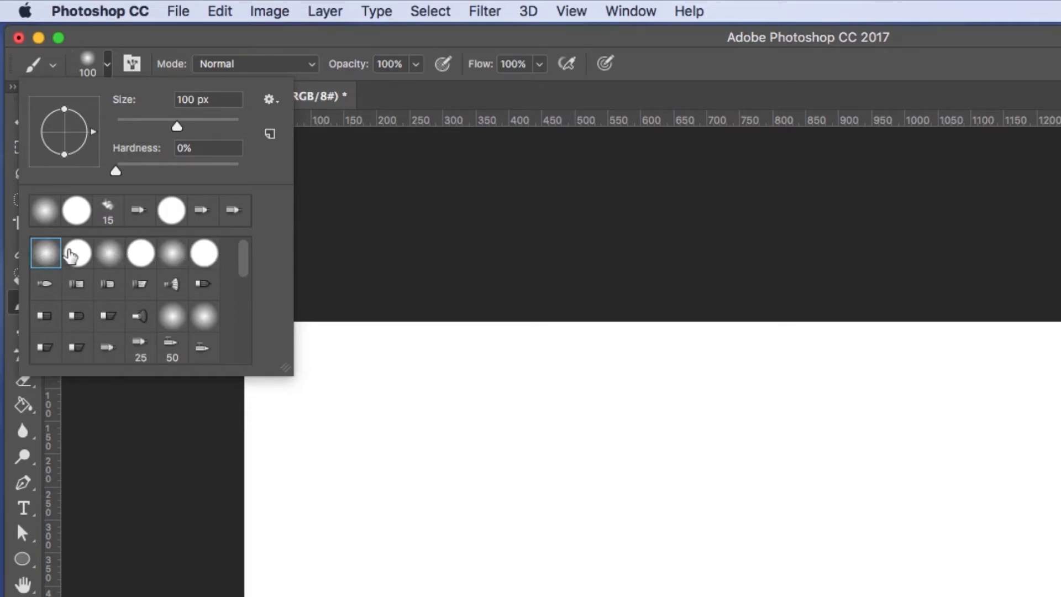
{"action": "left_click", "coordinate": [78, 259]}
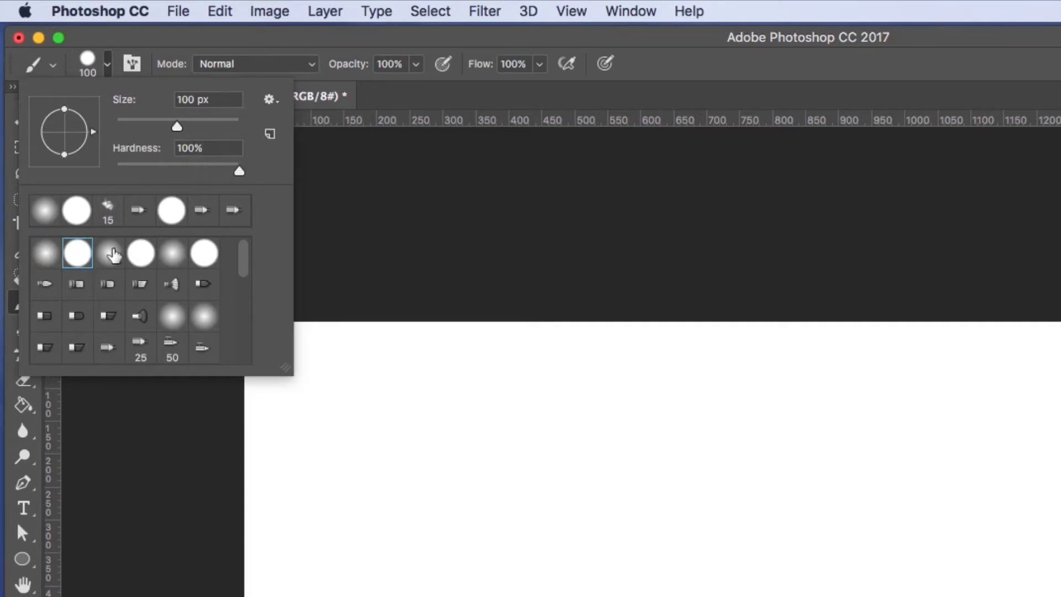
{"action": "left_click", "coordinate": [60, 255]}
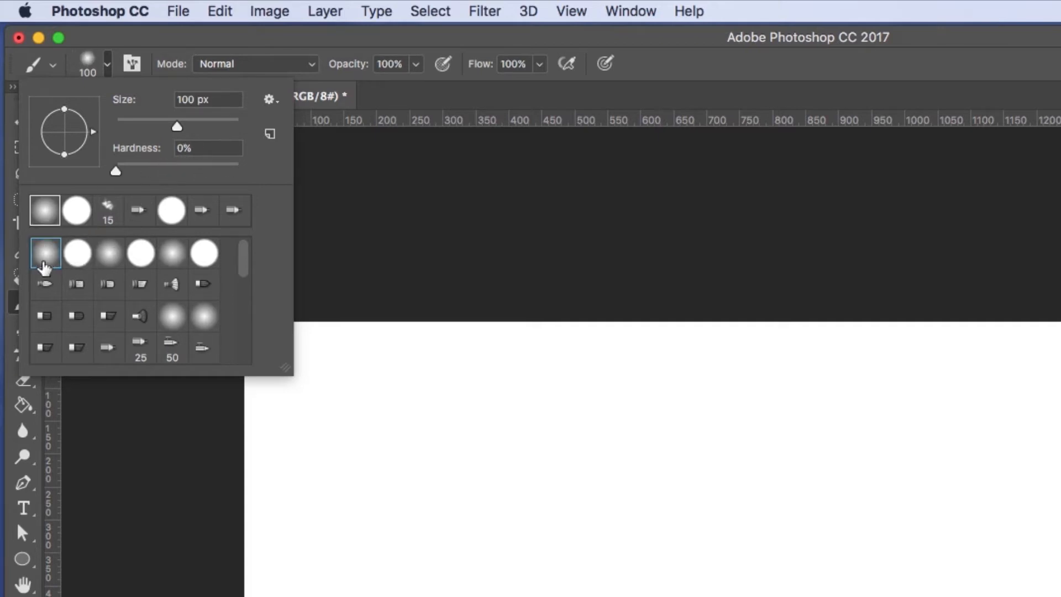
{"action": "left_click", "coordinate": [45, 259]}
{"action": "left_click", "coordinate": [83, 254]}
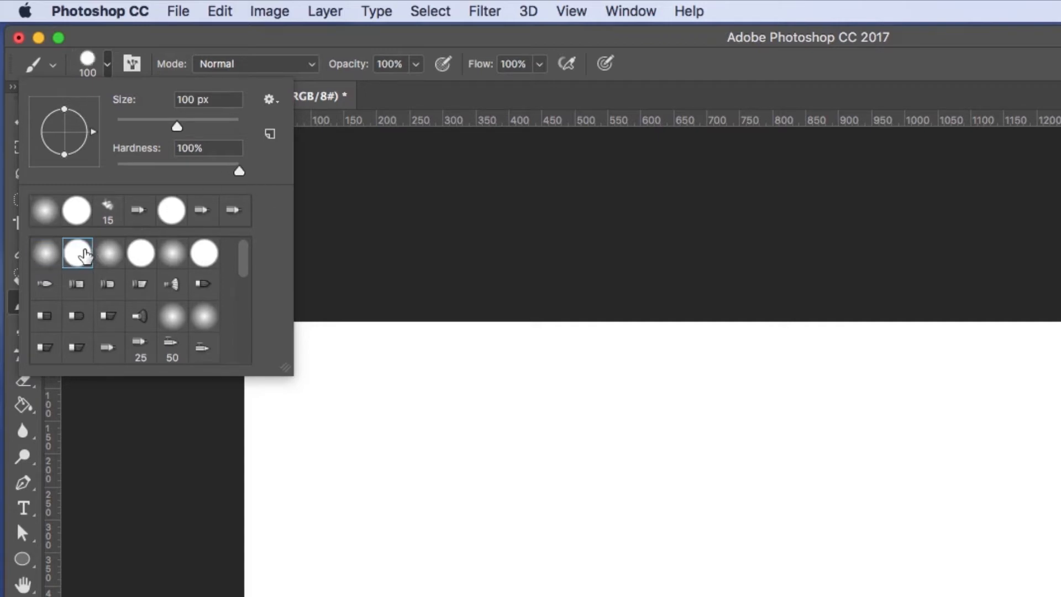
{"action": "left_click", "coordinate": [106, 67]}
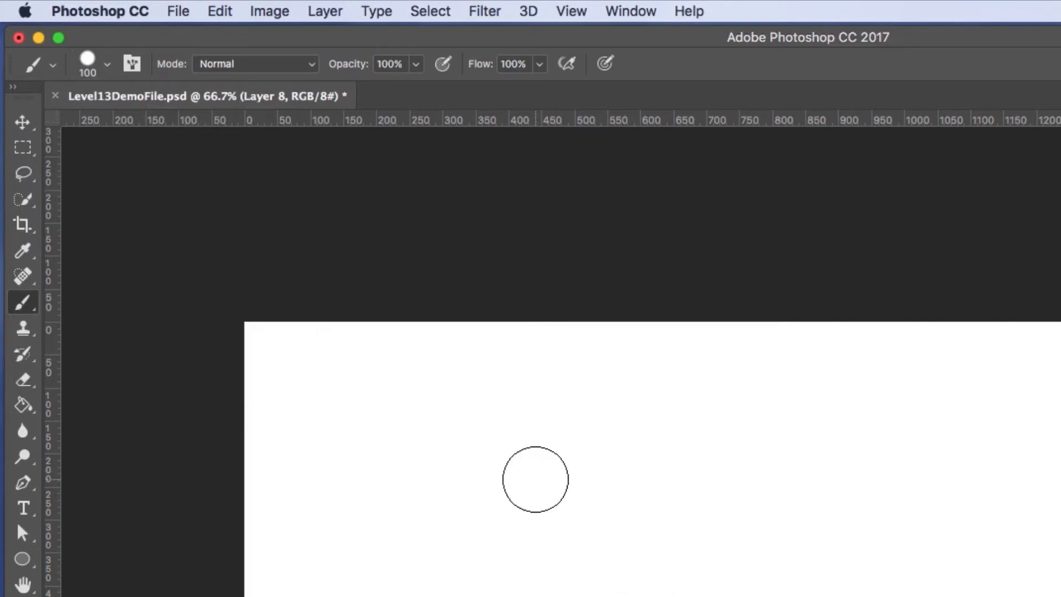
{"action": "left_click", "coordinate": [526, 475]}
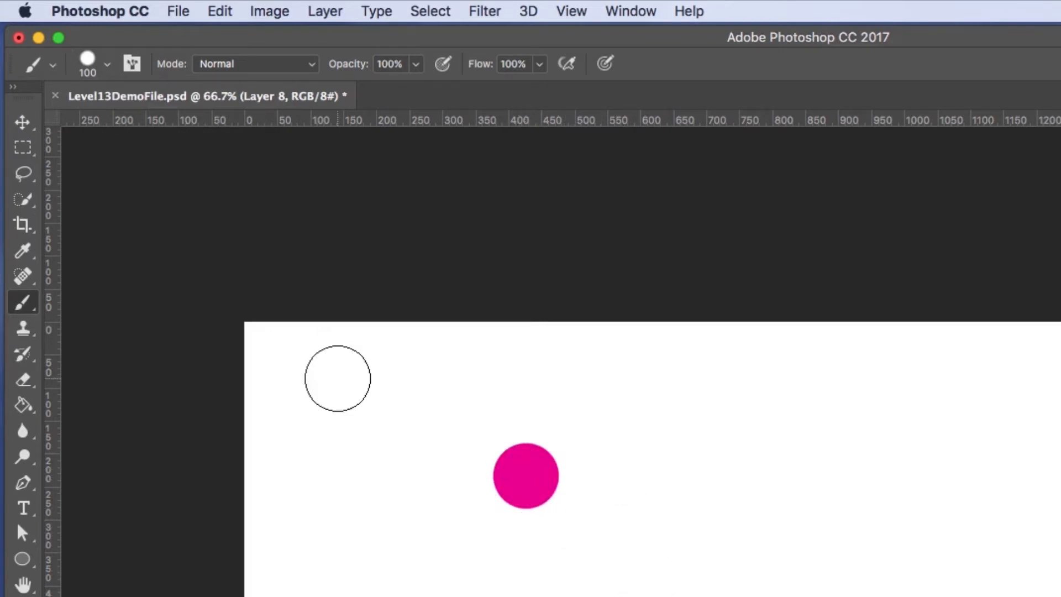
Switch to the 100 px soft round brush with 0% hardness and paint one dot just right of the hard dot.
{"action": "left_click", "coordinate": [108, 67]}
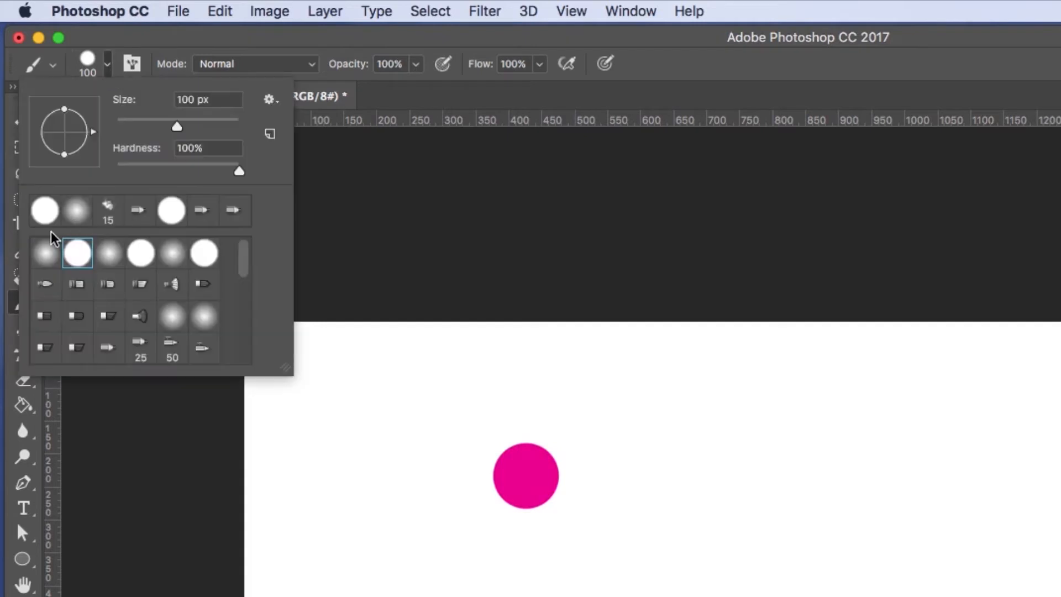
{"action": "left_click", "coordinate": [45, 254]}
{"action": "left_click", "coordinate": [108, 65]}
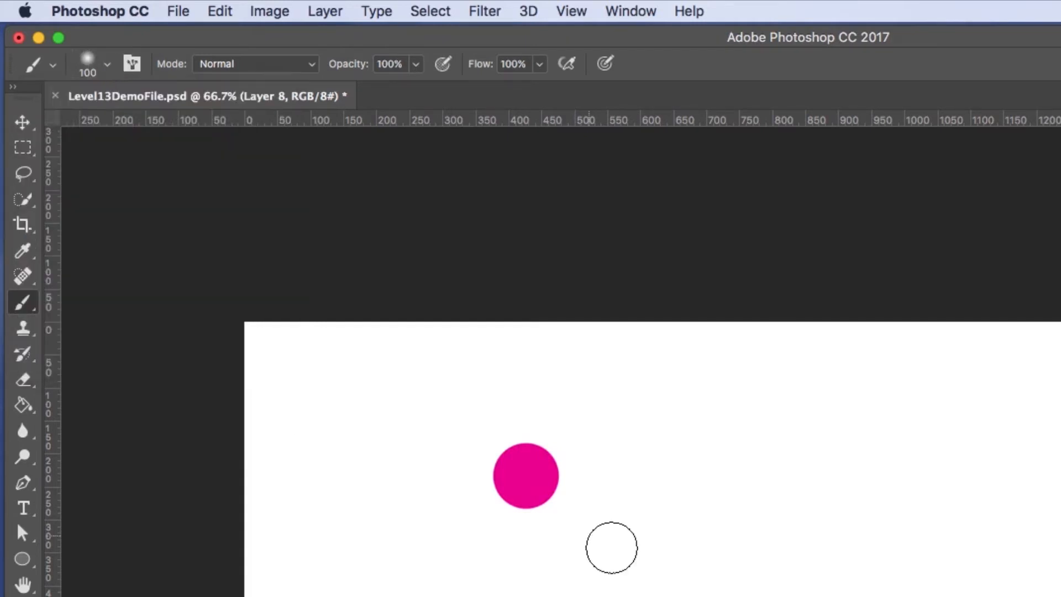
{"action": "left_click", "coordinate": [652, 490]}
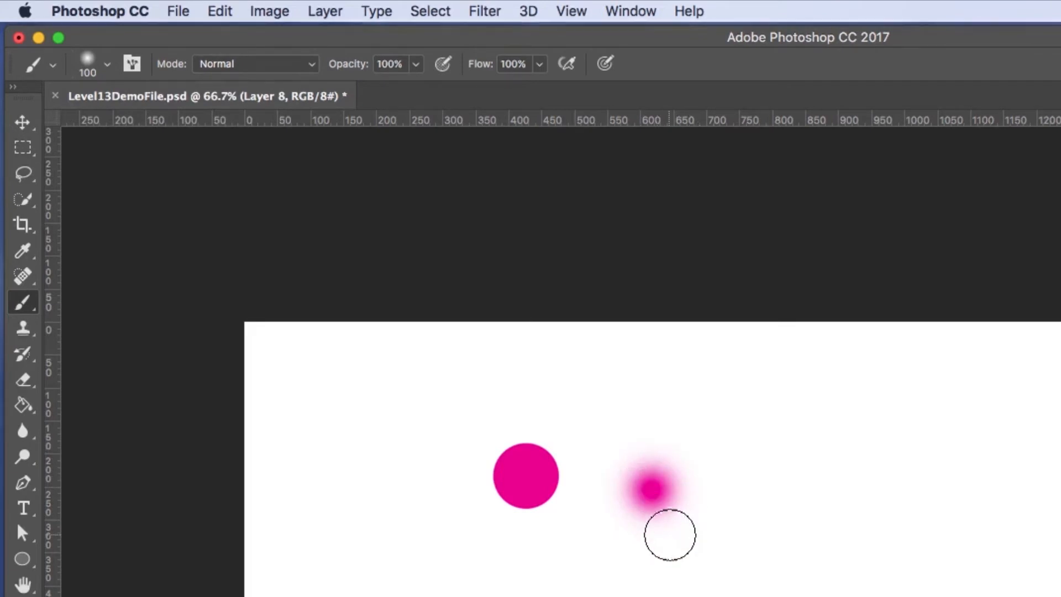
Set the brush size to 97 px.
{"action": "left_click", "coordinate": [108, 65]}
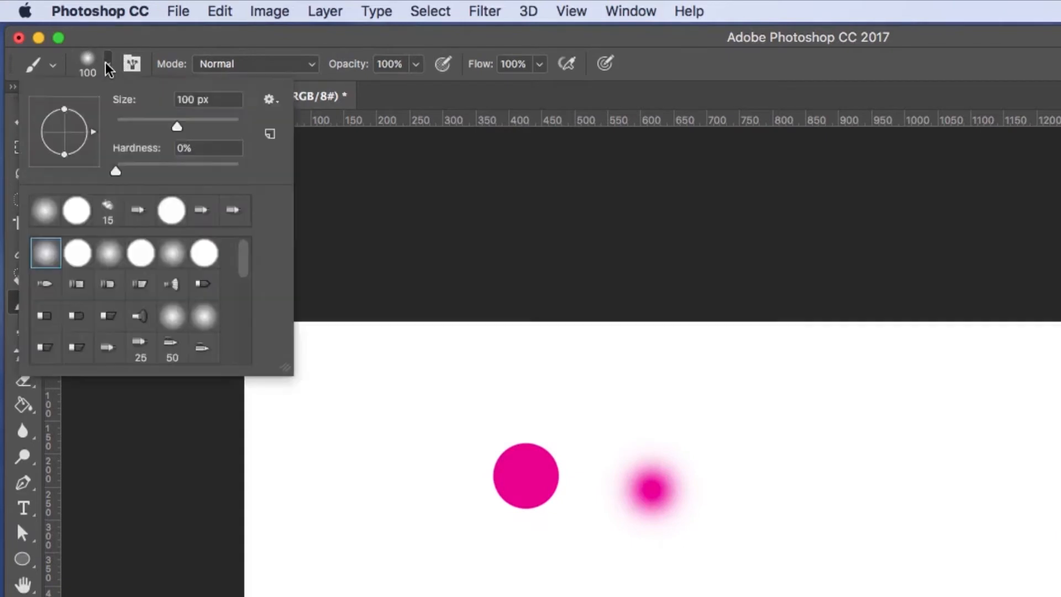
{"action": "mouse_move", "coordinate": [177, 130]}
{"action": "left_mouse_down"}
{"action": "mouse_move", "coordinate": [136, 128]}
{"action": "mouse_move", "coordinate": [206, 131]}
{"action": "mouse_move", "coordinate": [145, 128]}
{"action": "mouse_move", "coordinate": [199, 130]}
{"action": "mouse_move", "coordinate": [175, 127]}
{"action": "left_mouse_up"}
{"action": "left_click", "coordinate": [113, 66]}
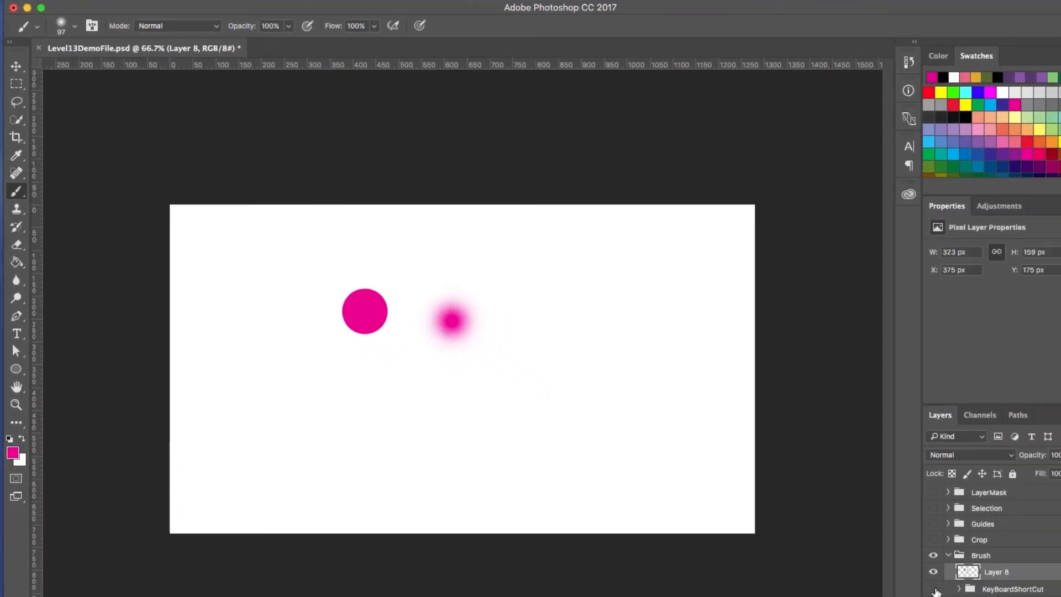
Resize the brush to 150 px with the KeyBoardShortCut group shown for reference, and hide the group again.
{"action": "left_click", "coordinate": [934, 589]}
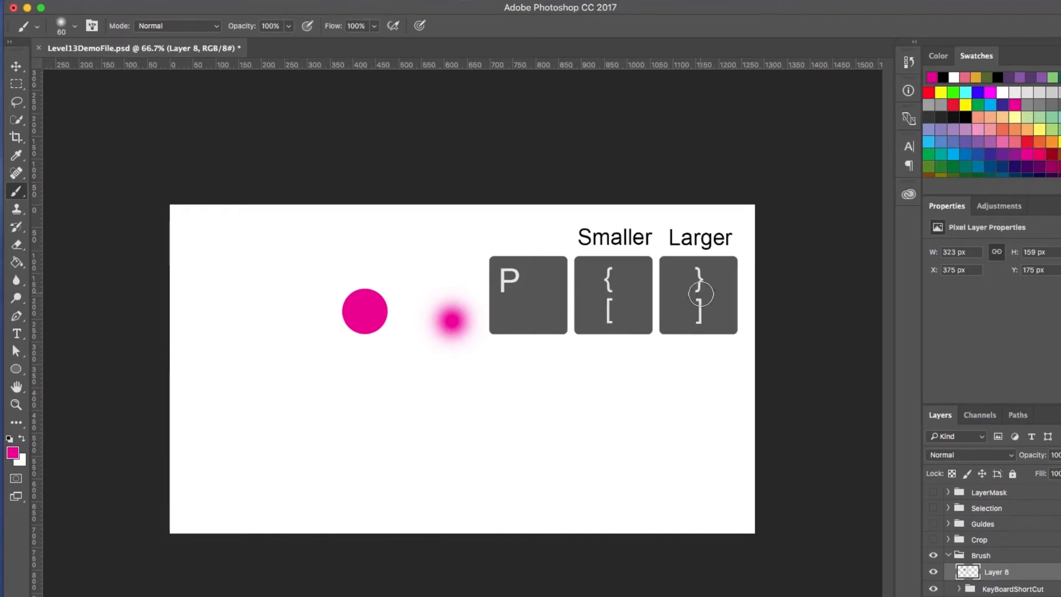
{"action": "key", "text": "bracketright"}
{"action": "key", "text": "bracketright"}
{"action": "key", "text": "bracketright"}
{"action": "key", "text": "bracketright"}
{"action": "key", "text": "bracketright"}
{"action": "key", "text": "bracketright"}
{"action": "key", "text": "bracketright"}
{"action": "key", "text": "bracketleft"}
{"action": "key", "text": "bracketleft"}
{"action": "key", "text": "bracketright"}
{"action": "left_click", "coordinate": [934, 589]}
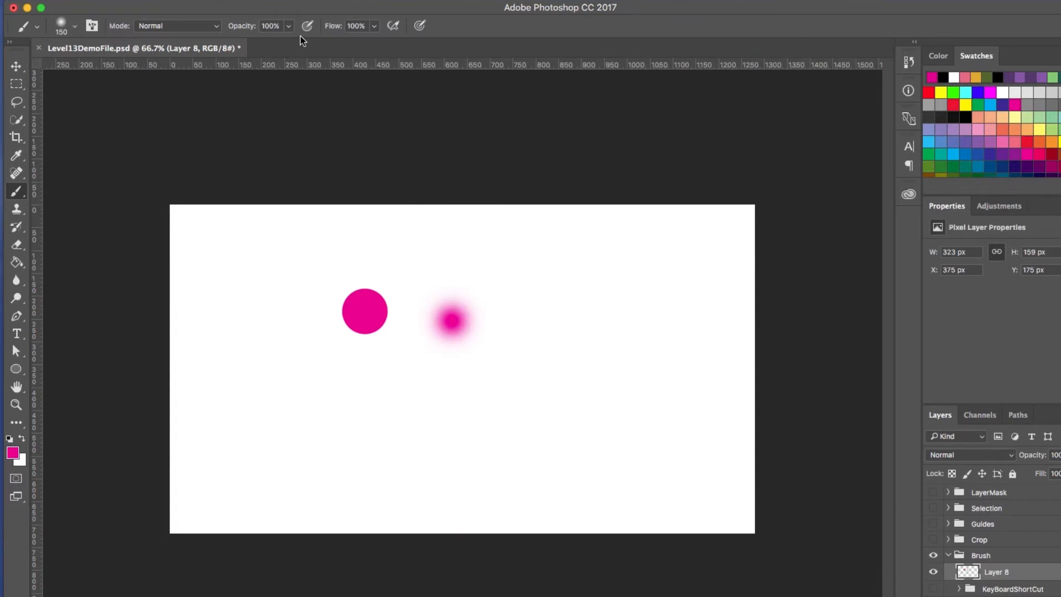
Look through the brush blending modes, and try Overlay, Soft Light and Darken on Layer 8, returning it to Normal.
{"action": "left_click", "coordinate": [215, 27]}
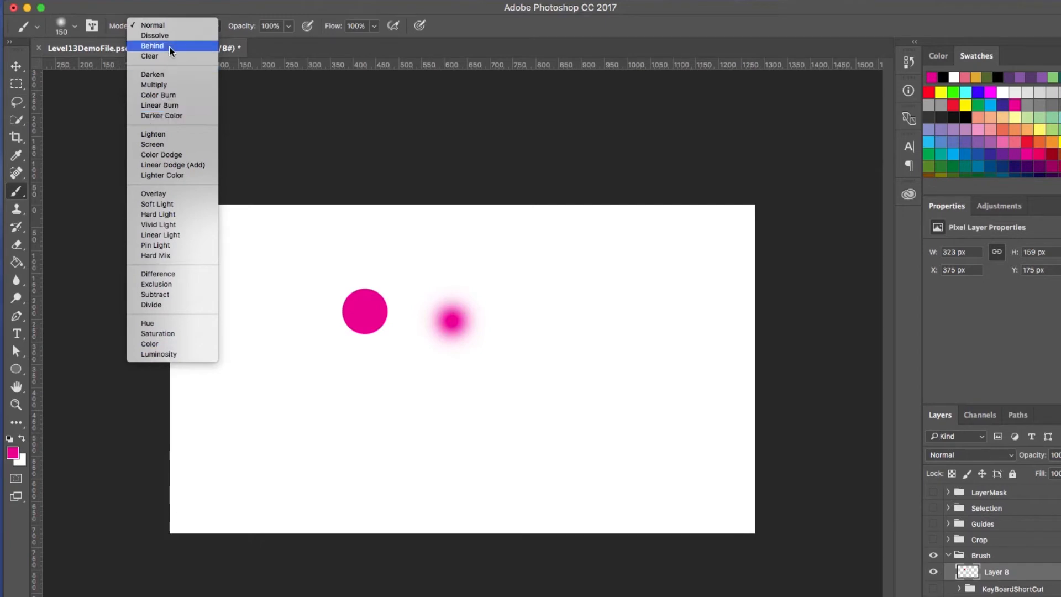
{"action": "left_click", "coordinate": [172, 25]}
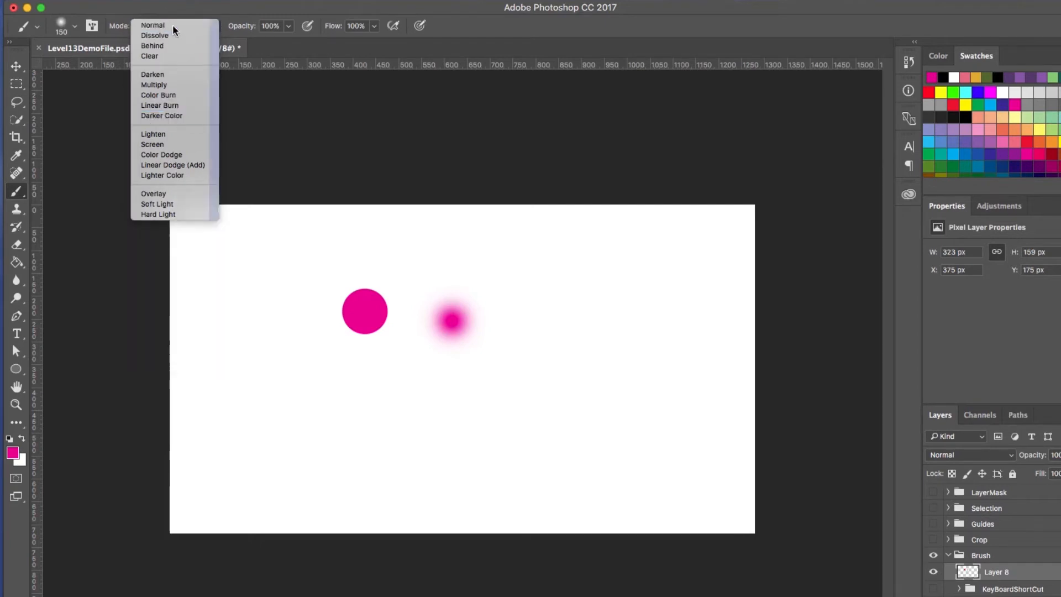
{"action": "left_click", "coordinate": [1003, 459]}
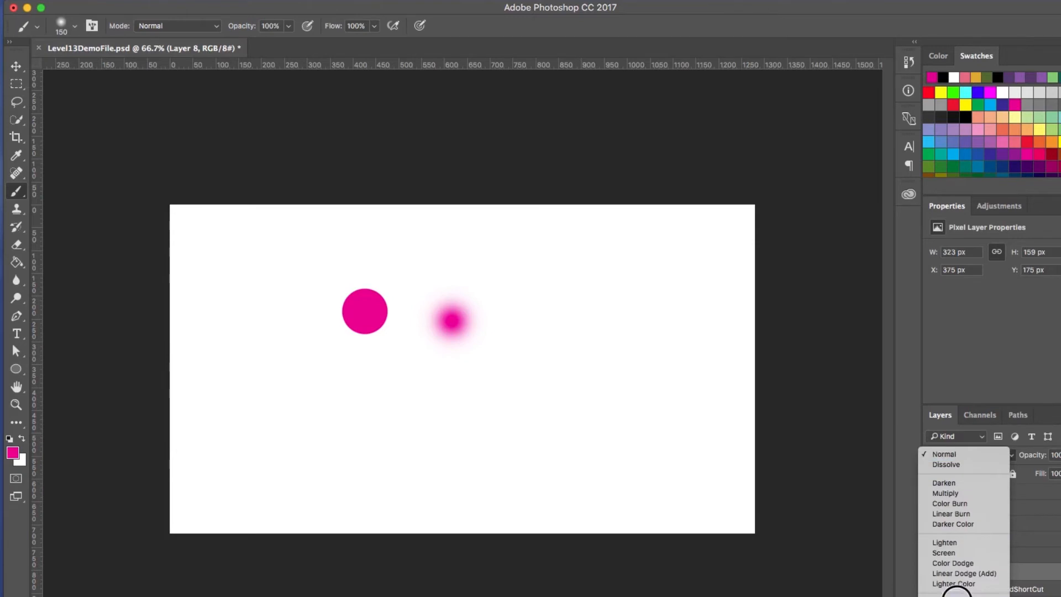
{"action": "left_click", "coordinate": [956, 594]}
{"action": "left_click", "coordinate": [1015, 455]}
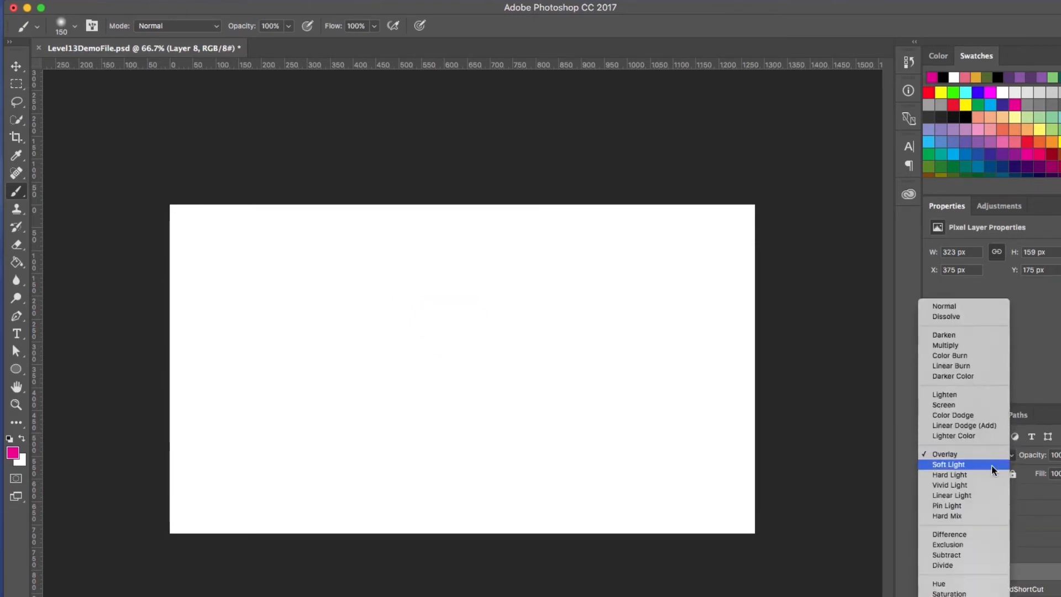
{"action": "left_click", "coordinate": [976, 466]}
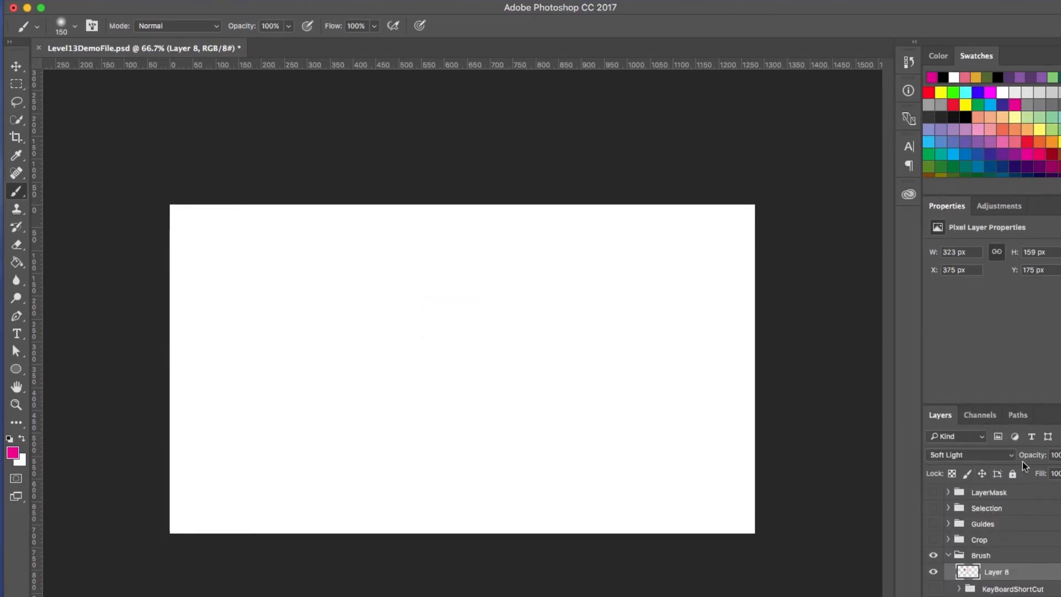
{"action": "left_click", "coordinate": [1008, 456]}
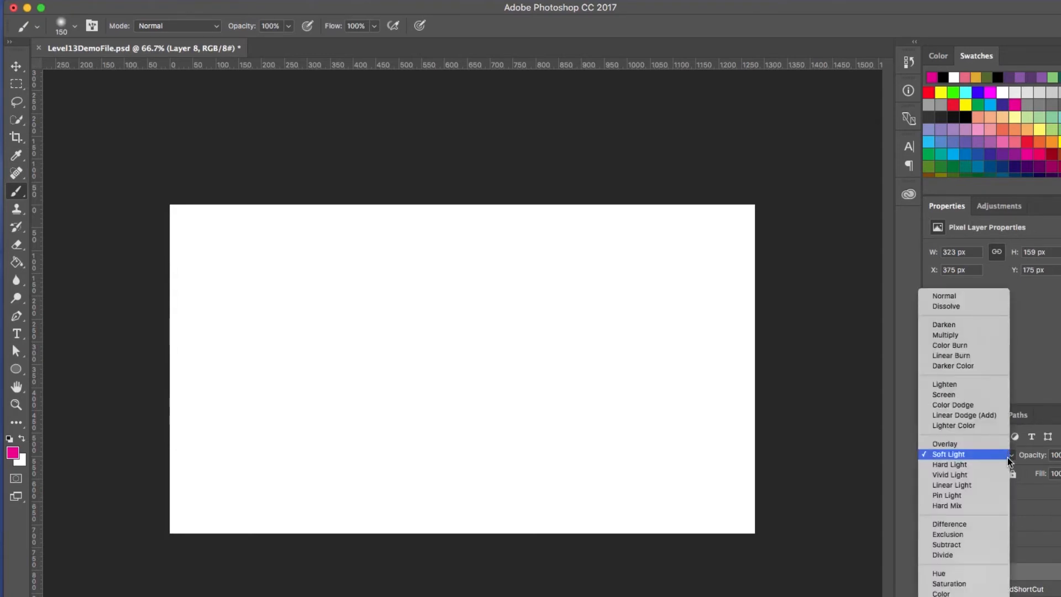
{"action": "left_click", "coordinate": [968, 325]}
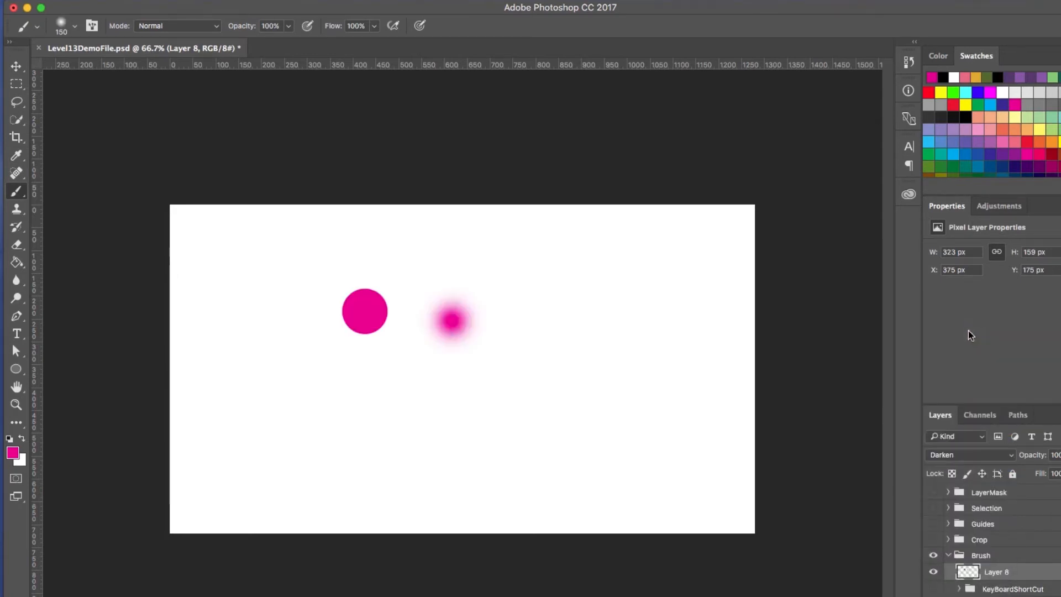
{"action": "left_click", "coordinate": [1009, 459]}
{"action": "left_click", "coordinate": [947, 430]}
Set the brush opacity to 38% and paint one soft dot left of the hard magenta dot.
{"action": "left_click", "coordinate": [289, 25]}
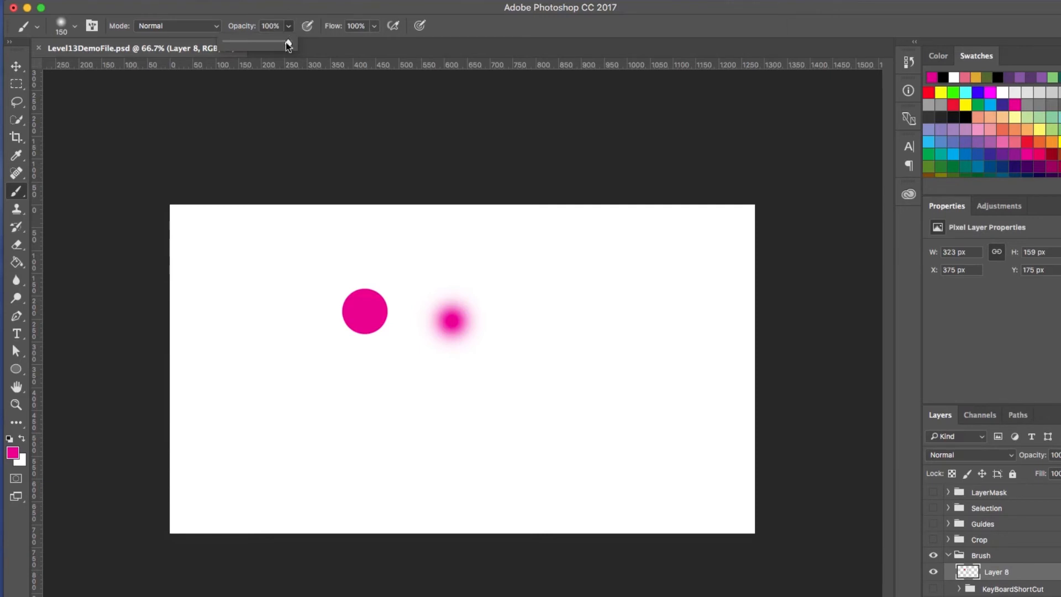
{"action": "left_click_drag", "start_coordinate": [288, 44], "coordinate": [250, 44]}
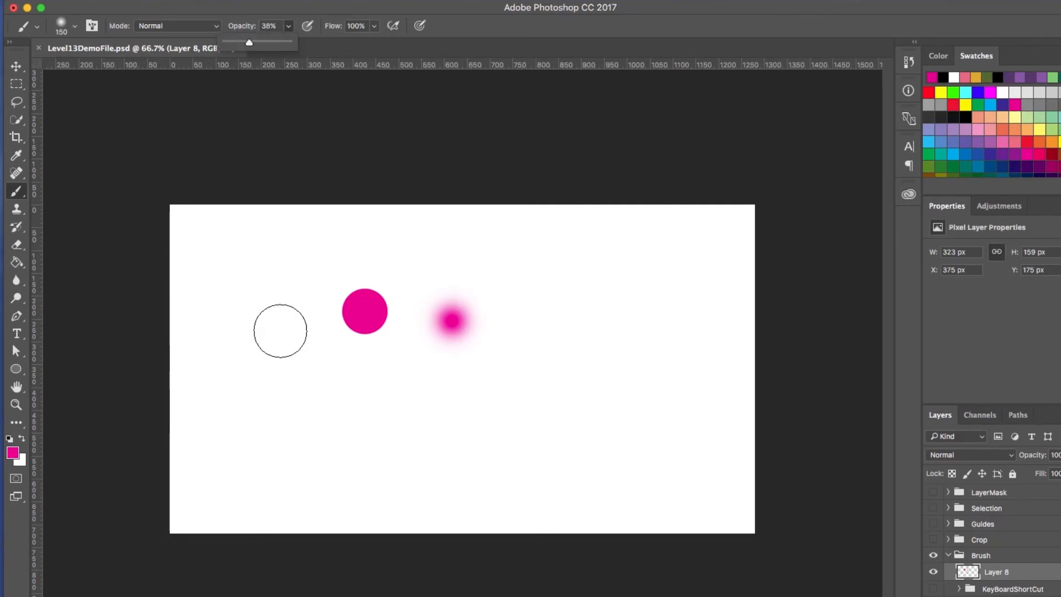
{"action": "left_click", "coordinate": [280, 330]}
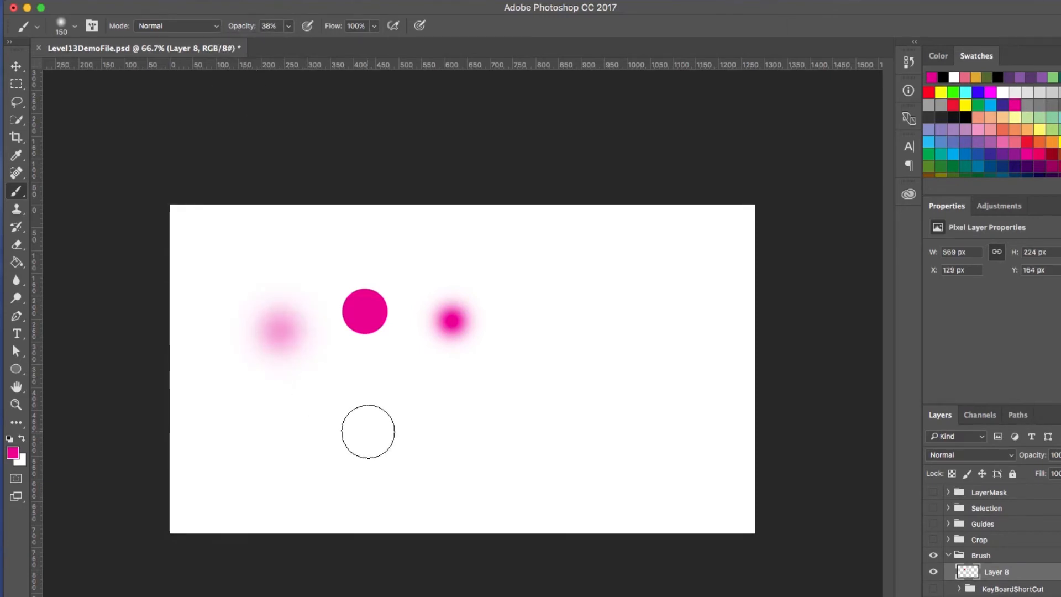
Lower the brush opacity to 10% and paint one faint dot near the canvas's upper-left corner.
{"action": "left_click", "coordinate": [288, 26]}
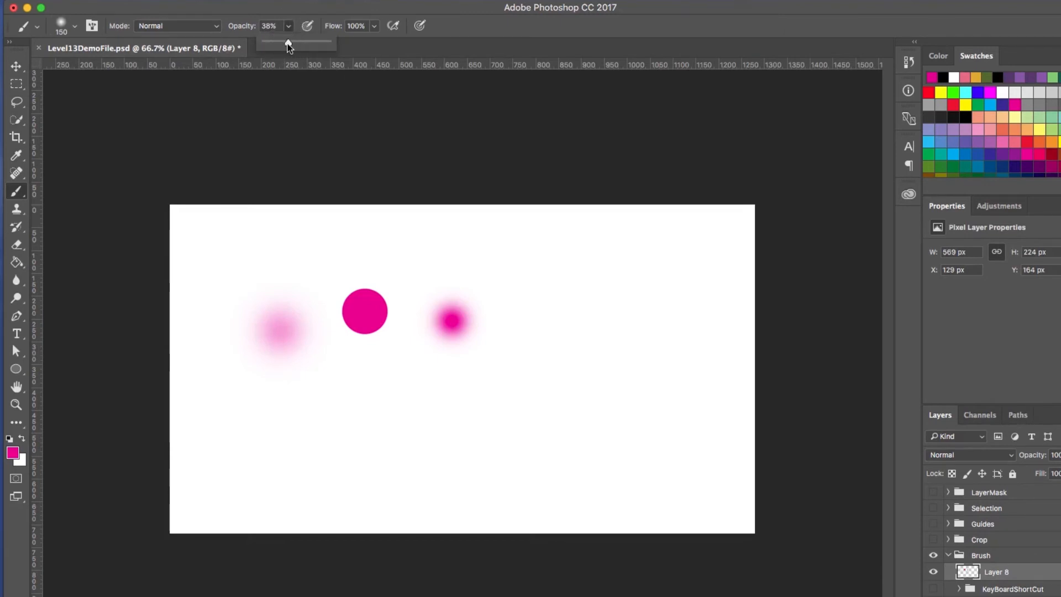
{"action": "left_click_drag", "start_coordinate": [288, 45], "coordinate": [269, 43]}
{"action": "left_click", "coordinate": [253, 246]}
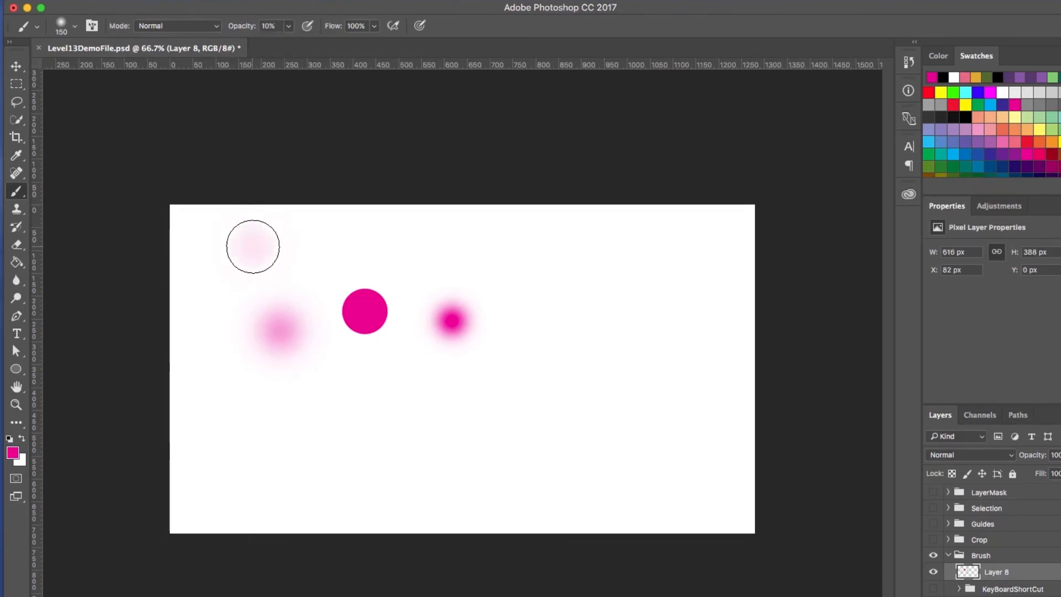
Build up a denser soft dot in the lower middle of the canvas with repeated dabs at 10% opacity.
{"action": "left_click", "coordinate": [387, 462]}
{"action": "left_click", "coordinate": [397, 456]}
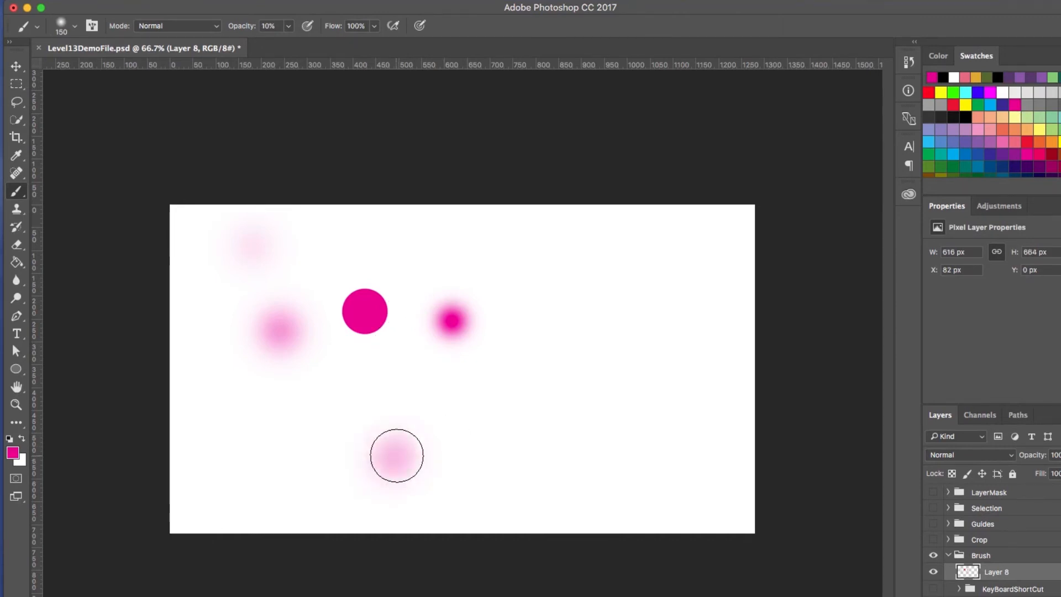
{"action": "left_click", "coordinate": [395, 455]}
{"action": "left_click", "coordinate": [395, 453]}
{"action": "left_click", "coordinate": [394, 455]}
{"action": "left_click", "coordinate": [393, 456]}
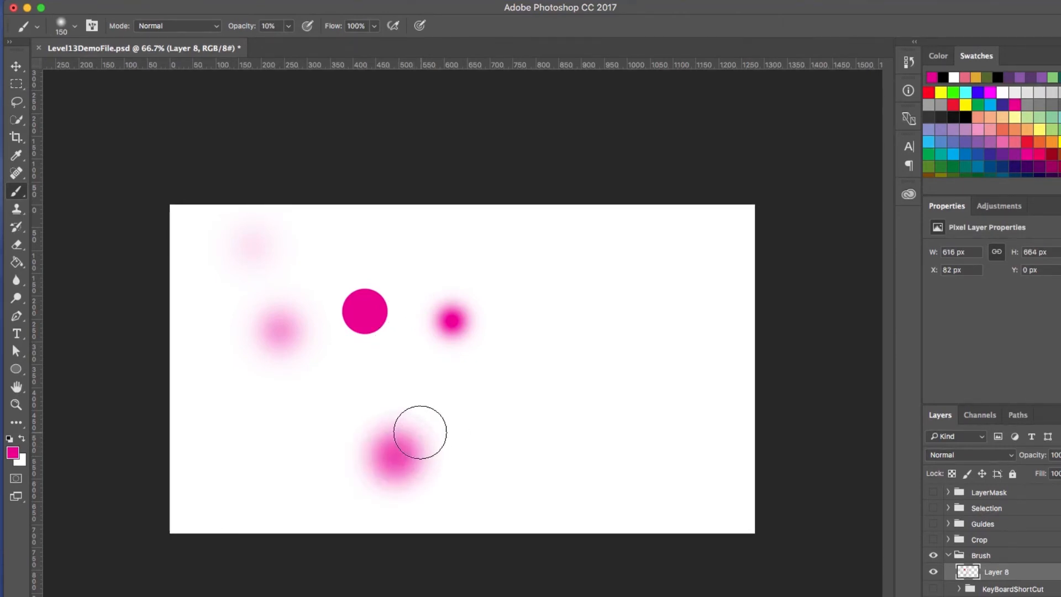
Paint overlapping 10% opacity strokes in a broad curve from the built-up dot toward the right of the canvas.
{"action": "left_click", "coordinate": [418, 432]}
{"action": "left_click", "coordinate": [421, 433]}
{"action": "mouse_move", "coordinate": [421, 433]}
{"action": "left_mouse_down"}
{"action": "mouse_move", "coordinate": [560, 397]}
{"action": "mouse_move", "coordinate": [561, 367]}
{"action": "mouse_move", "coordinate": [556, 386]}
{"action": "mouse_move", "coordinate": [397, 411]}
{"action": "mouse_move", "coordinate": [408, 390]}
{"action": "mouse_move", "coordinate": [454, 411]}
{"action": "mouse_move", "coordinate": [575, 403]}
{"action": "mouse_move", "coordinate": [543, 421]}
{"action": "mouse_move", "coordinate": [569, 387]}
{"action": "mouse_move", "coordinate": [413, 388]}
{"action": "mouse_move", "coordinate": [399, 372]}
{"action": "mouse_move", "coordinate": [457, 429]}
{"action": "mouse_move", "coordinate": [570, 419]}
{"action": "mouse_move", "coordinate": [582, 391]}
{"action": "mouse_move", "coordinate": [441, 412]}
{"action": "left_mouse_up"}
Raise the brush opacity to 100%, reduce the brush size to 40, and scribble magenta strokes across the canvas.
{"action": "left_click", "coordinate": [289, 26]}
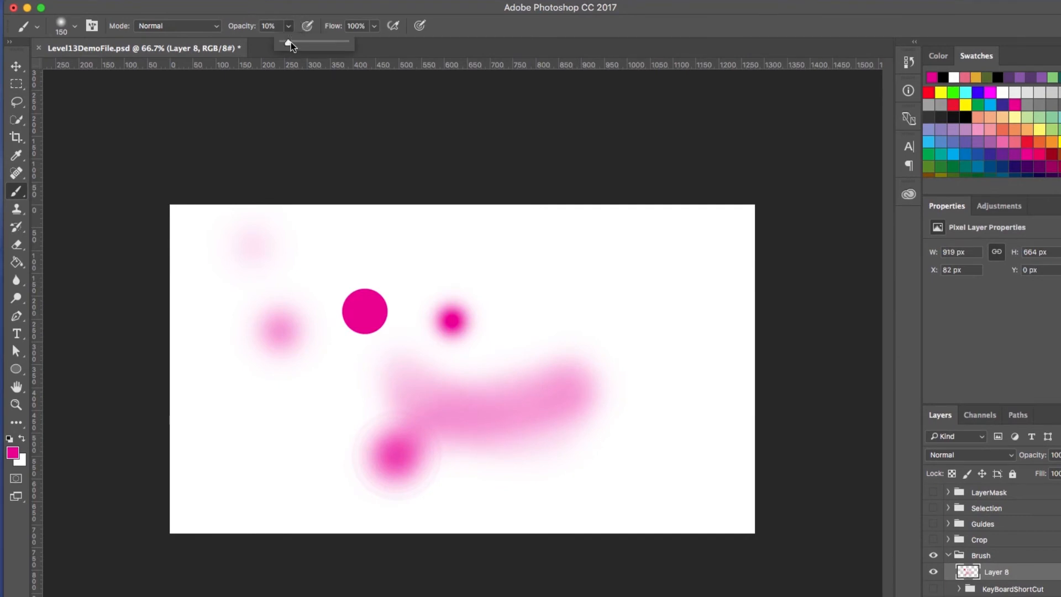
{"action": "left_click_drag", "start_coordinate": [289, 43], "coordinate": [403, 48]}
{"action": "key", "text": "bracketleft"}
{"action": "key", "text": "bracketleft"}
{"action": "key", "text": "bracketleft"}
{"action": "key", "text": "bracketleft"}
{"action": "key", "text": "bracketleft"}
{"action": "key", "text": "bracketleft"}
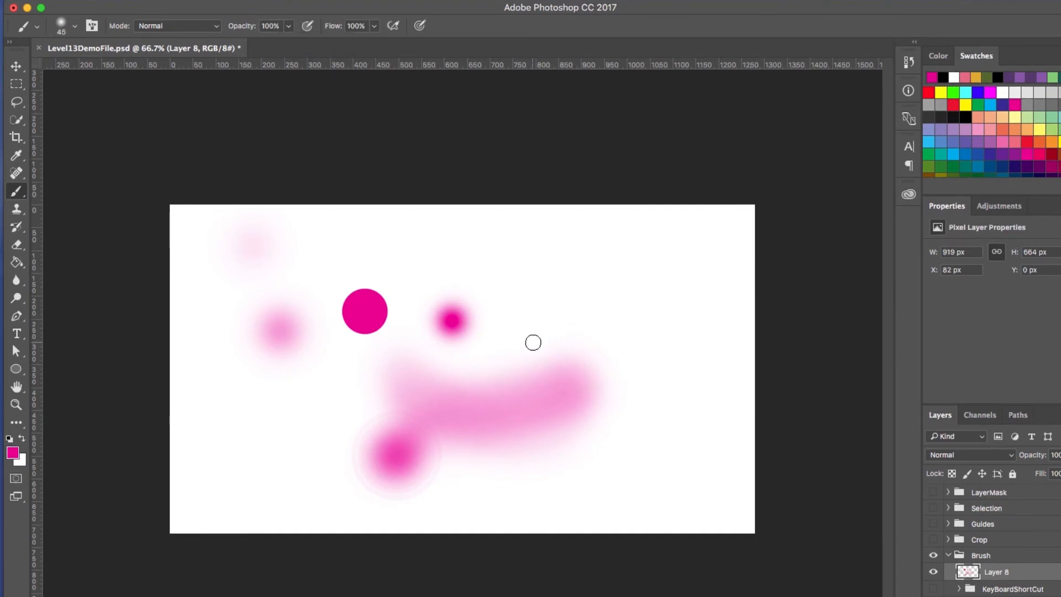
{"action": "mouse_move", "coordinate": [526, 329]}
{"action": "left_mouse_down"}
{"action": "mouse_move", "coordinate": [426, 269]}
{"action": "mouse_move", "coordinate": [482, 528]}
{"action": "mouse_move", "coordinate": [378, 432]}
{"action": "mouse_move", "coordinate": [483, 375]}
{"action": "mouse_move", "coordinate": [629, 346]}
{"action": "mouse_move", "coordinate": [557, 342]}
{"action": "mouse_move", "coordinate": [636, 334]}
{"action": "mouse_move", "coordinate": [598, 379]}
{"action": "mouse_move", "coordinate": [667, 393]}
{"action": "mouse_move", "coordinate": [522, 391]}
{"action": "mouse_move", "coordinate": [573, 296]}
{"action": "mouse_move", "coordinate": [590, 343]}
{"action": "mouse_move", "coordinate": [551, 379]}
{"action": "left_mouse_up"}
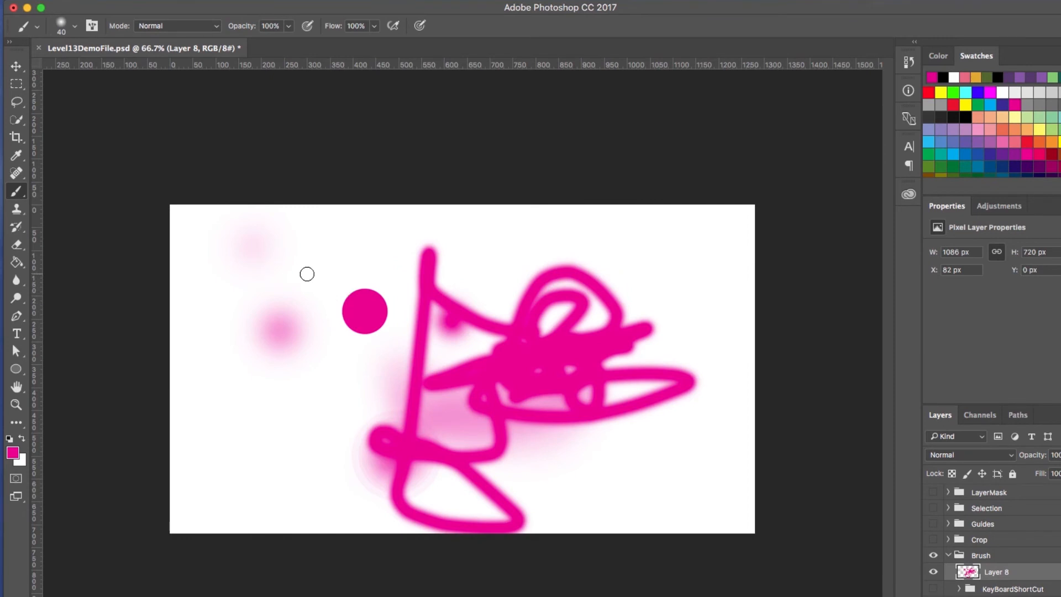
{"action": "mouse_move", "coordinate": [258, 429]}
{"action": "left_mouse_down"}
{"action": "mouse_move", "coordinate": [256, 368]}
{"action": "mouse_move", "coordinate": [324, 461]}
{"action": "mouse_move", "coordinate": [312, 323]}
{"action": "mouse_move", "coordinate": [377, 425]}
{"action": "mouse_move", "coordinate": [433, 367]}
{"action": "left_mouse_up"}
{"action": "mouse_move", "coordinate": [218, 243]}
{"action": "left_mouse_down"}
{"action": "mouse_move", "coordinate": [543, 218]}
{"action": "mouse_move", "coordinate": [361, 271]}
{"action": "mouse_move", "coordinate": [426, 312]}
{"action": "left_mouse_up"}
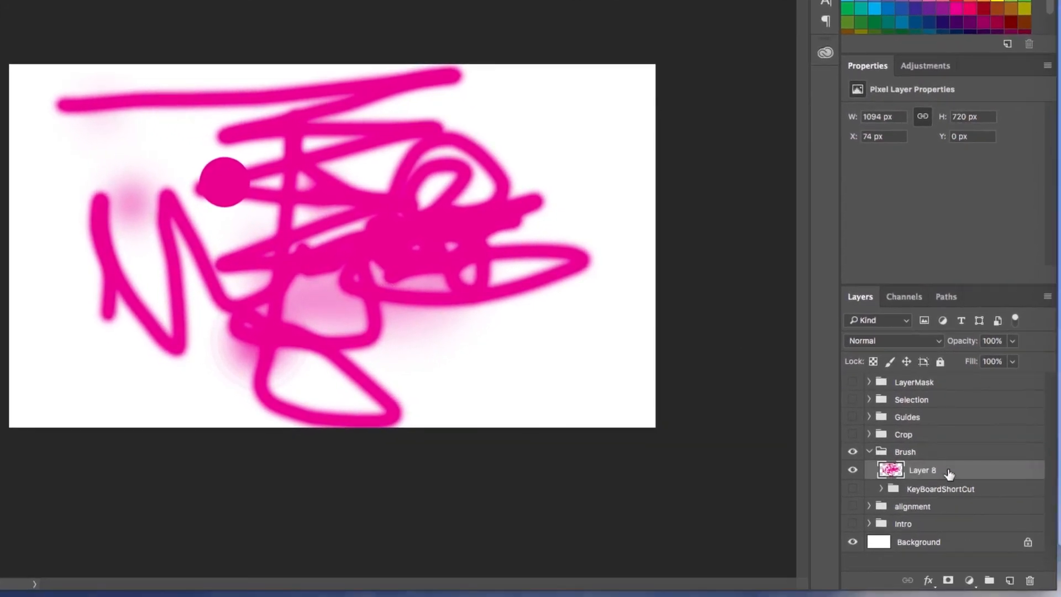
Add a new blank layer above Layer 8 in the Brush group.
{"action": "left_click", "coordinate": [1010, 580]}
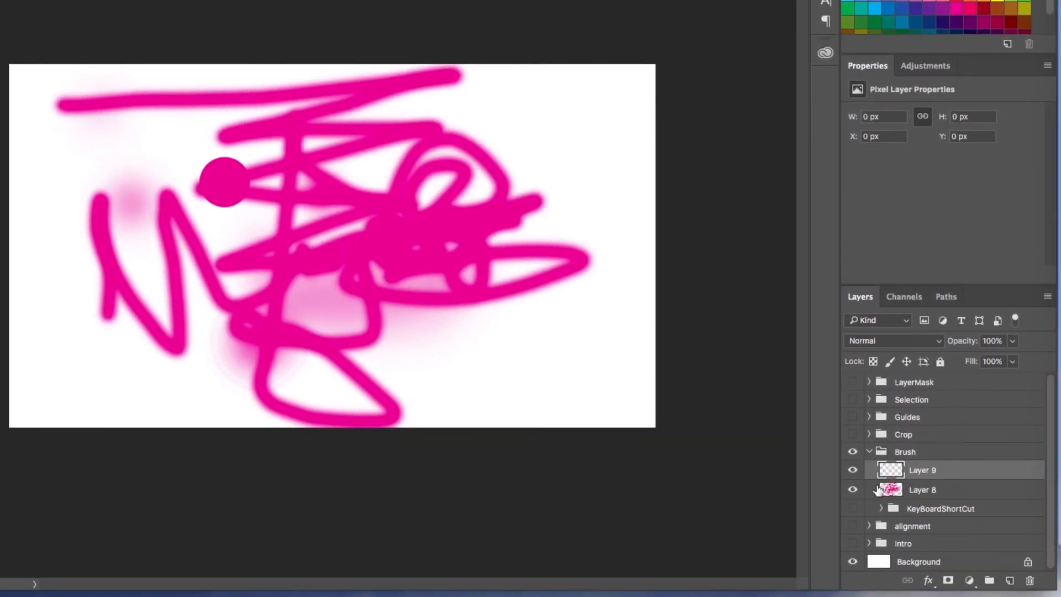
Add another blank layer directly above Layer 8 and delete that extra layer.
{"action": "left_click", "coordinate": [919, 489]}
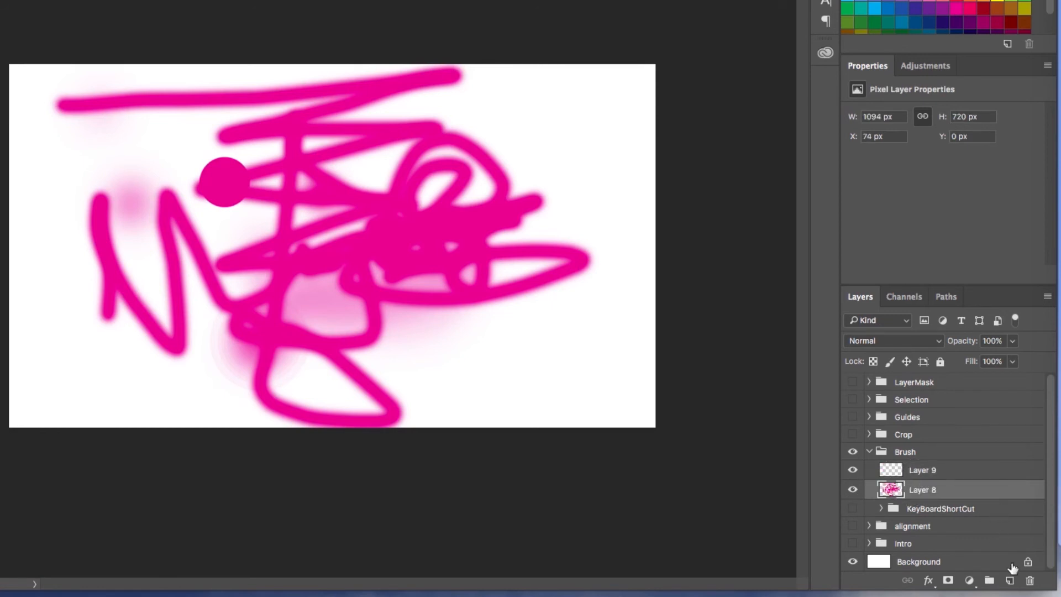
{"action": "left_click", "coordinate": [1009, 581]}
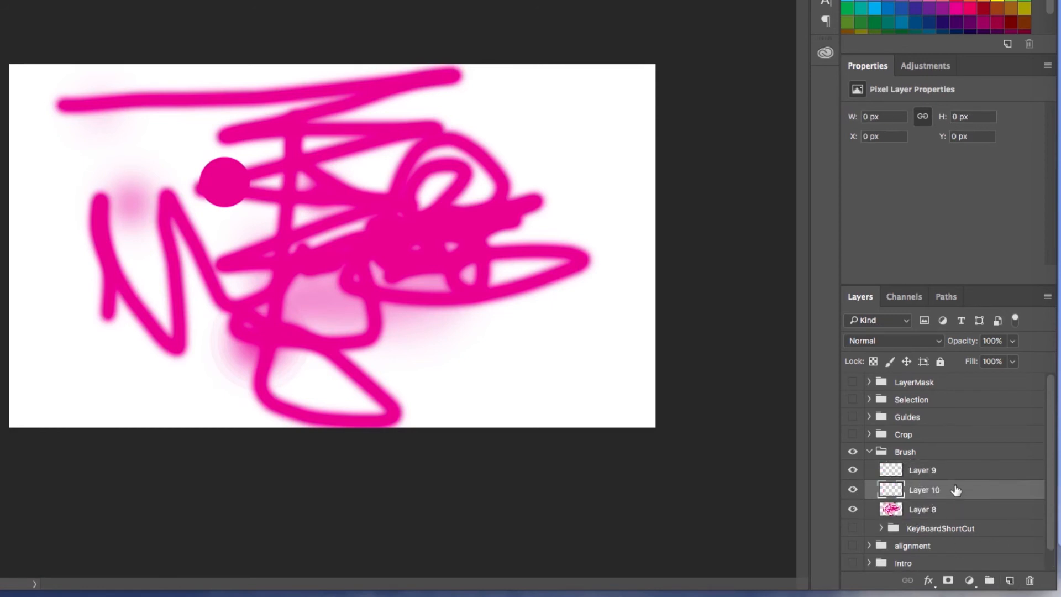
{"action": "left_click_drag", "start_coordinate": [965, 500], "coordinate": [1029, 580]}
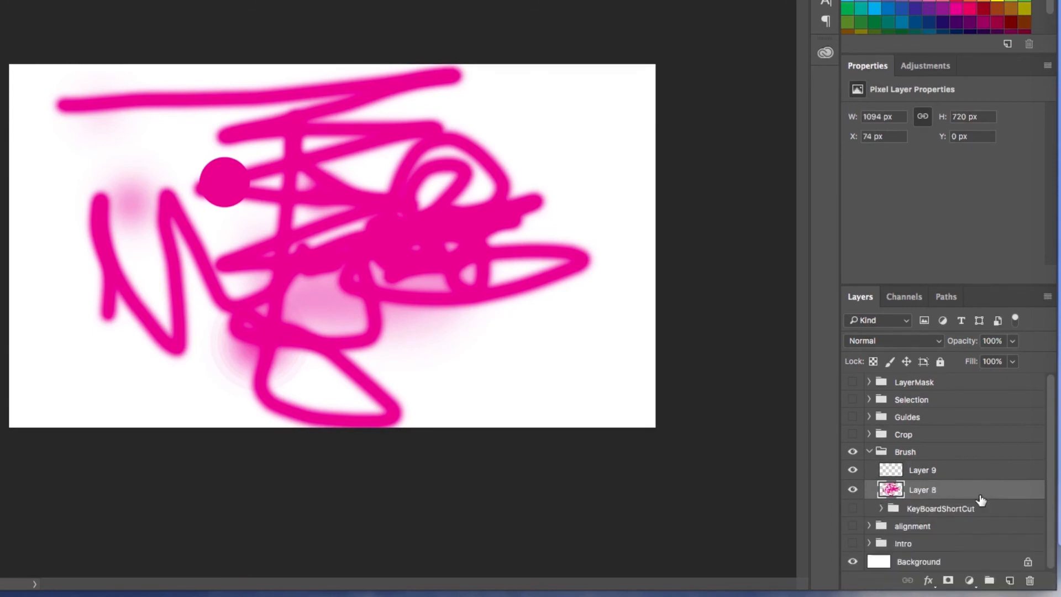
Switch Layer 8's visibility off and on, and delete the layer with all its magenta marks.
{"action": "left_click", "coordinate": [852, 490]}
{"action": "left_click", "coordinate": [851, 490]}
{"action": "left_click_drag", "start_coordinate": [921, 498], "coordinate": [1030, 581]}
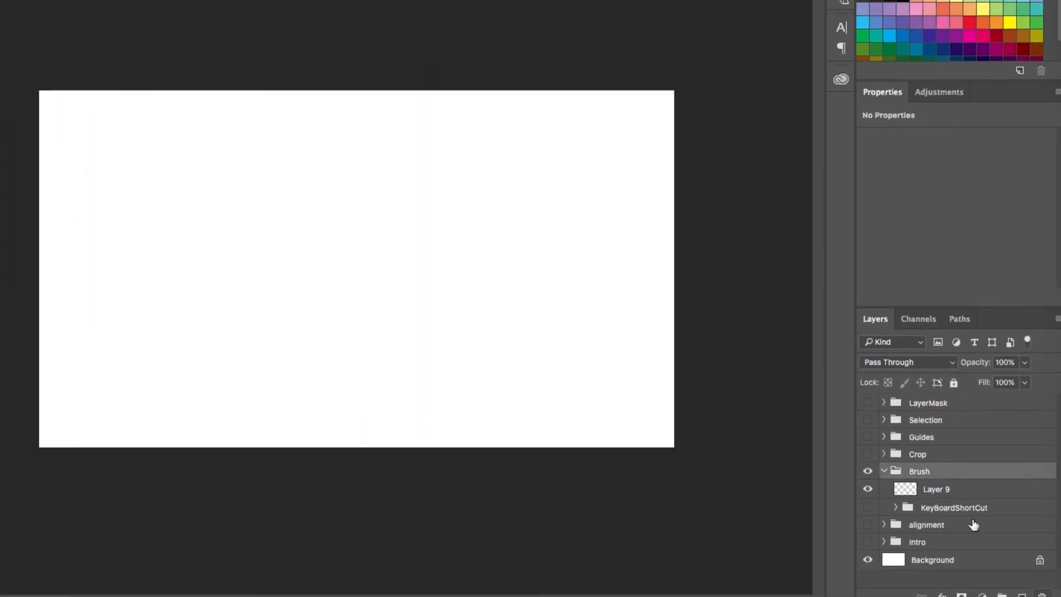
Reset the colours to black and white and fill Layer 9 with black using the Paint Bucket tool.
{"action": "left_click", "coordinate": [924, 494]}
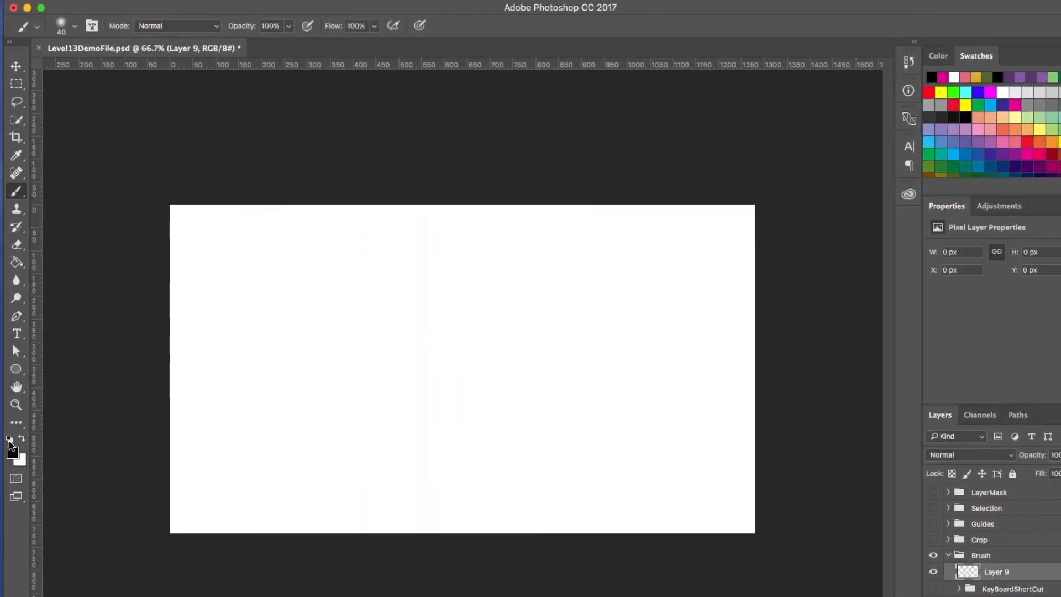
{"action": "left_click", "coordinate": [18, 265]}
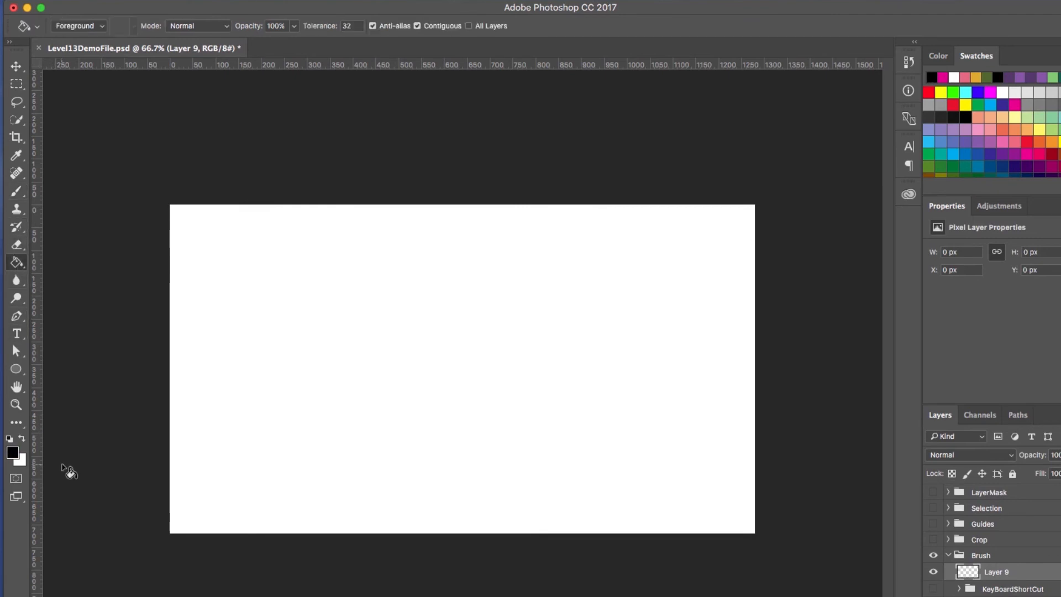
{"action": "left_click", "coordinate": [448, 357]}
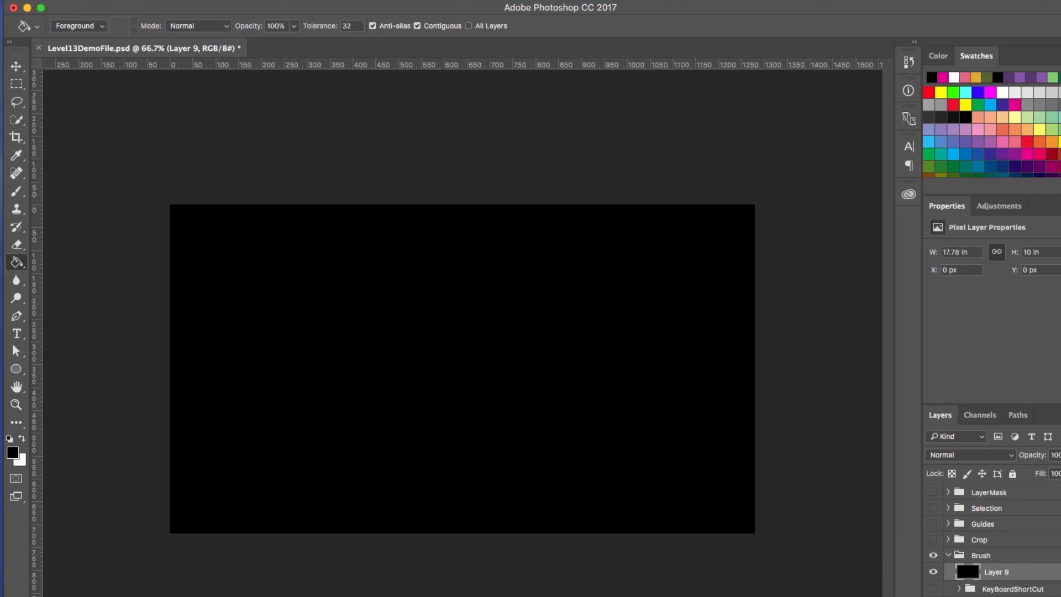
Add a new layer above the black one and enlarge the Brush tool's size to 250.
{"action": "key", "text": "super+shift+alt+n"}
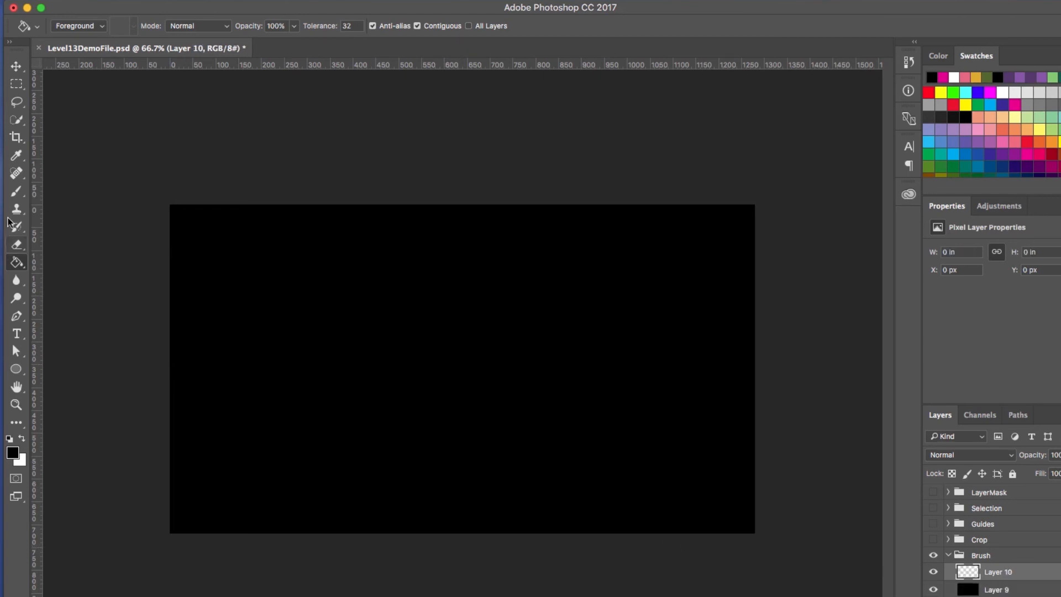
{"action": "left_click", "coordinate": [17, 191]}
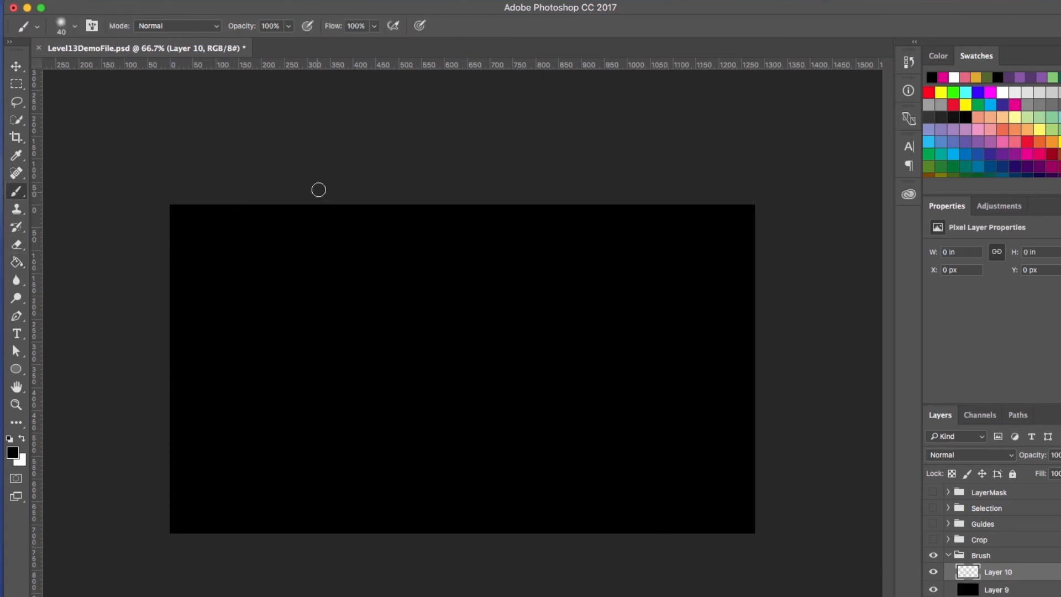
{"action": "key", "text": "bracketright"}
{"action": "key", "text": "bracketright"}
{"action": "key", "text": "bracketright"}
{"action": "key", "text": "bracketright"}
{"action": "key", "text": "bracketright"}
{"action": "key", "text": "bracketright"}
{"action": "key", "text": "bracketright"}
{"action": "key", "text": "bracketright"}
Lower the brush opacity to 30% and paint one black dab in the upper-left part of the canvas.
{"action": "left_click", "coordinate": [288, 26]}
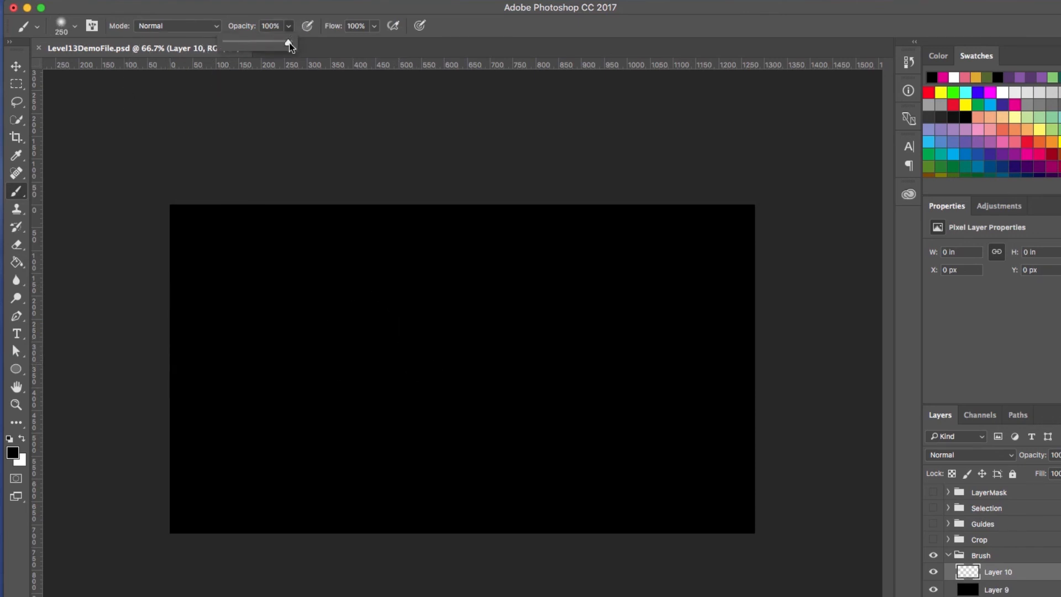
{"action": "left_click_drag", "start_coordinate": [290, 42], "coordinate": [246, 44]}
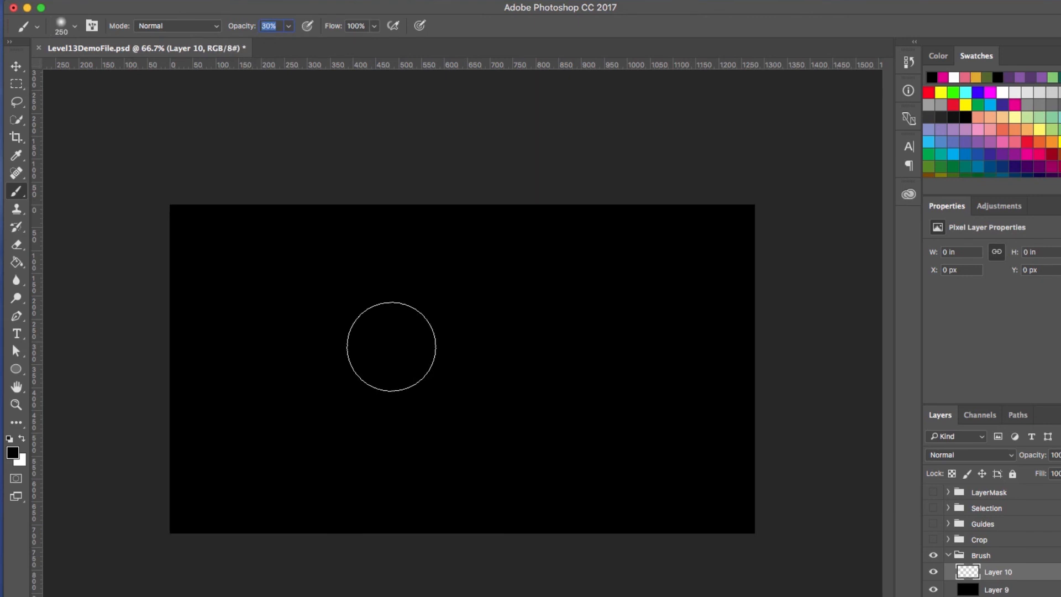
{"action": "left_click", "coordinate": [309, 291]}
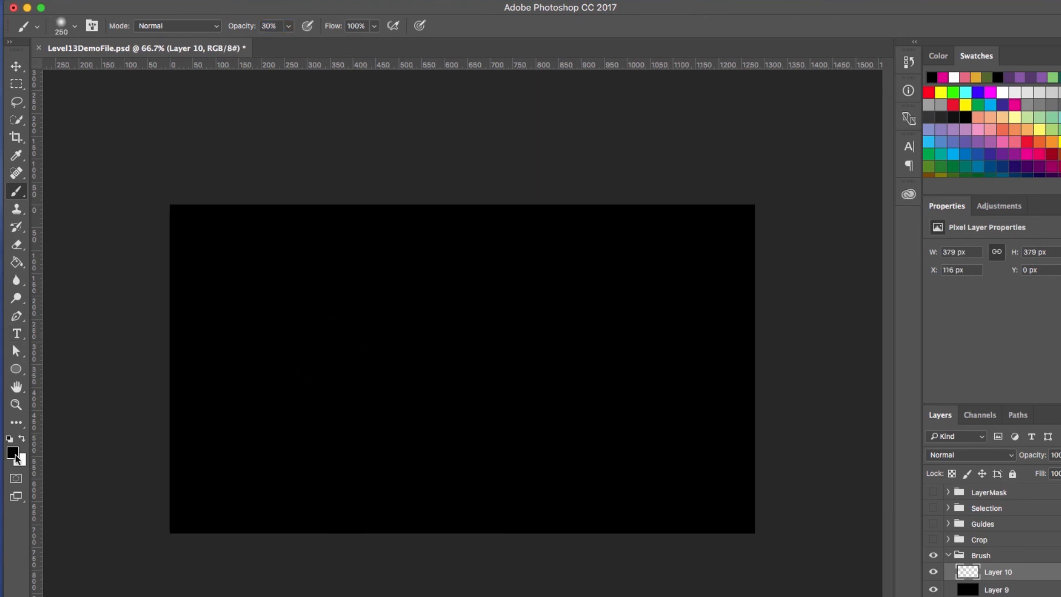
Choose the magenta swatch, enlarge the brush to 400, and paint one soft dab in the canvas's upper-left area.
{"action": "left_click", "coordinate": [1030, 154]}
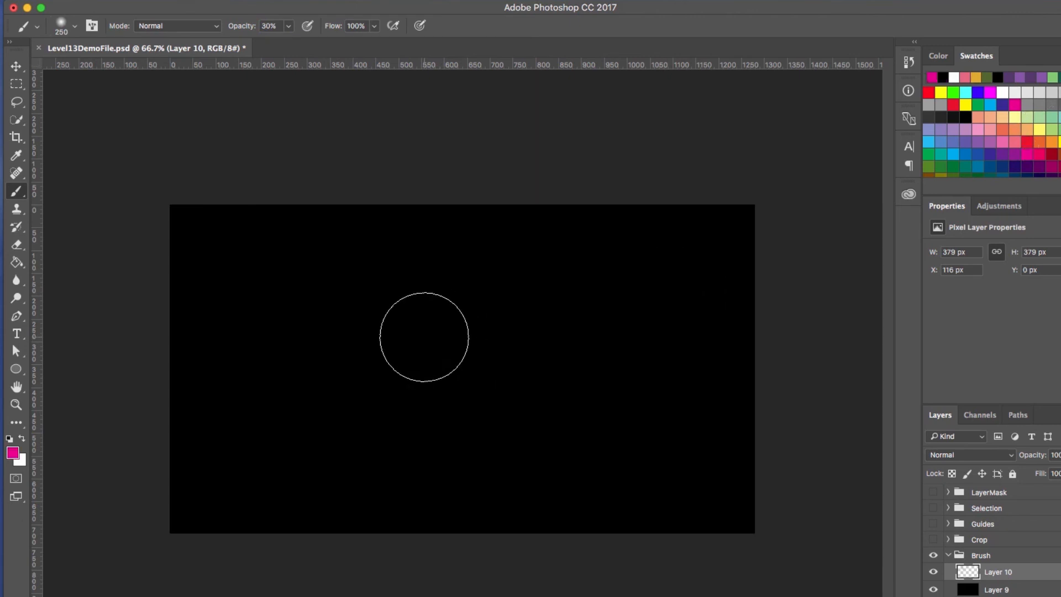
{"action": "key", "text": "bracketright"}
{"action": "key", "text": "bracketright"}
{"action": "left_click", "coordinate": [263, 306]}
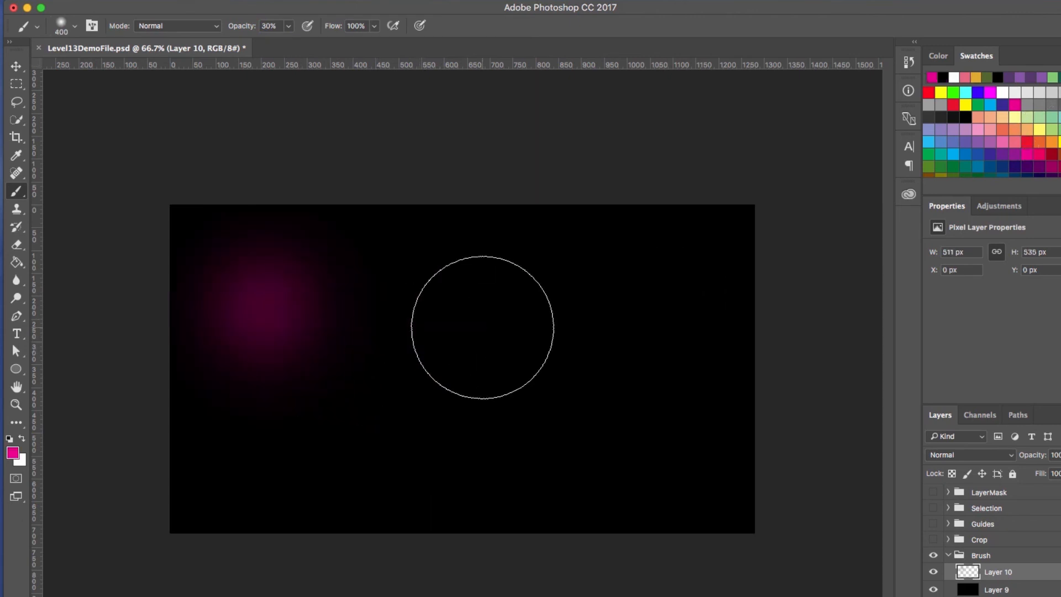
Build up a soft magenta glow over most of the black canvas with overlapping dabs at 30% opacity.
{"action": "left_click", "coordinate": [482, 327]}
{"action": "left_click", "coordinate": [629, 436]}
{"action": "left_click_drag", "start_coordinate": [627, 433], "coordinate": [476, 368]}
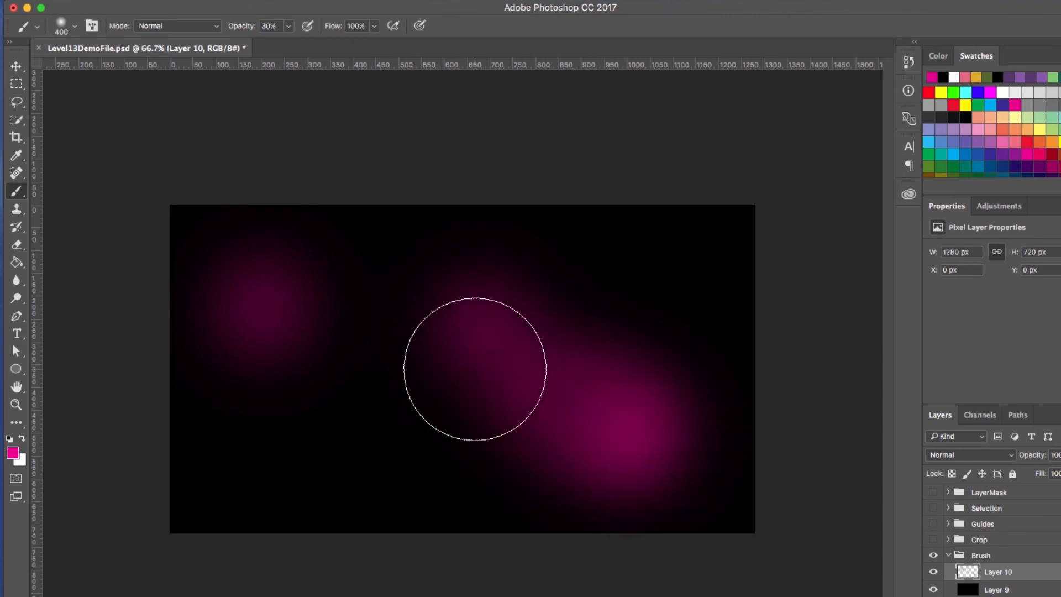
{"action": "left_click", "coordinate": [502, 431]}
{"action": "left_click", "coordinate": [348, 451]}
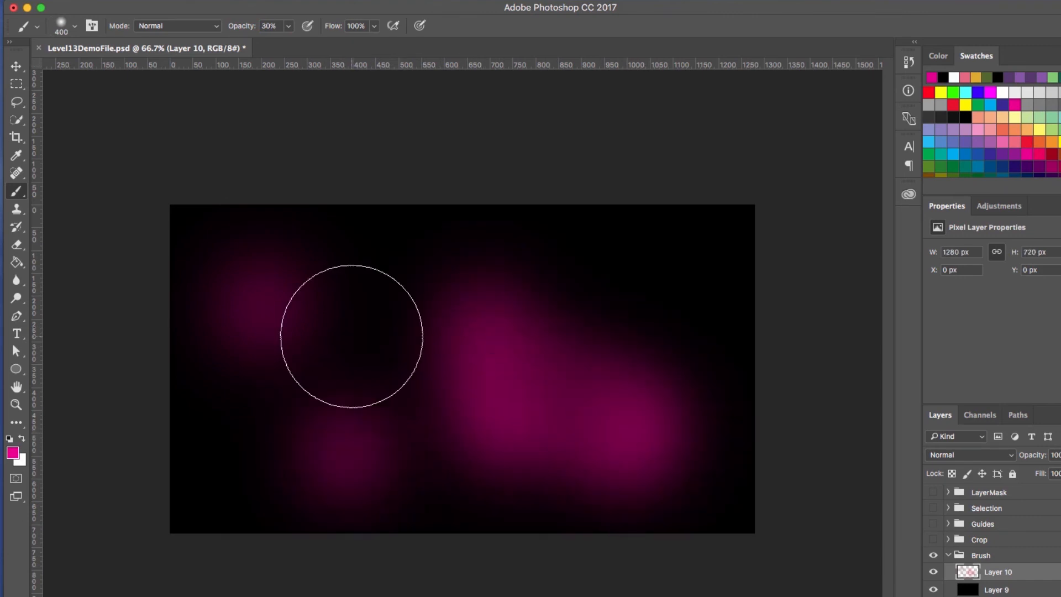
{"action": "left_click", "coordinate": [386, 275]}
{"action": "left_click", "coordinate": [594, 274]}
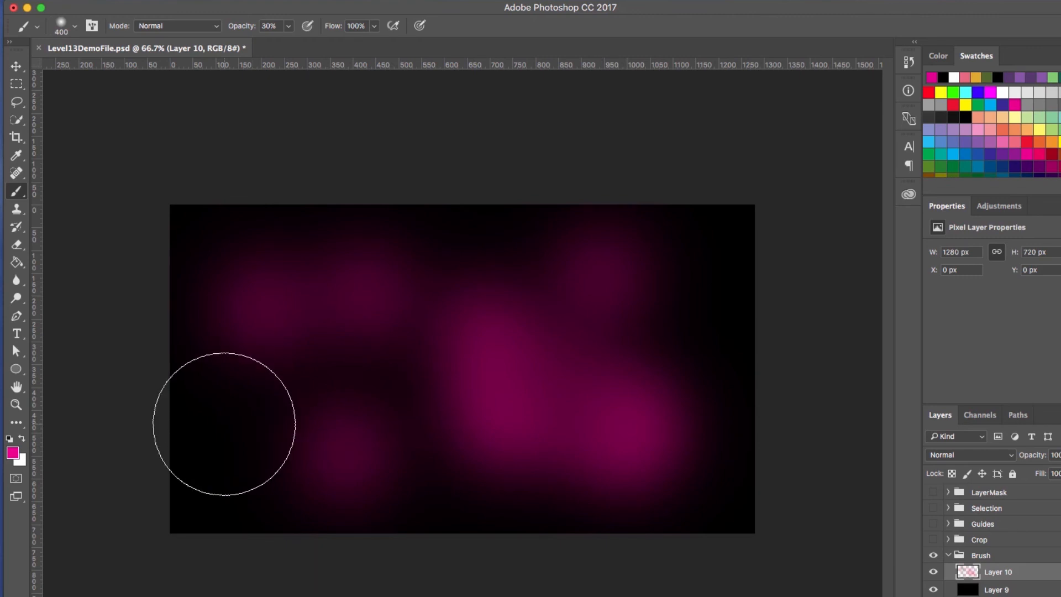
{"action": "left_click", "coordinate": [224, 424]}
{"action": "left_click", "coordinate": [387, 380]}
{"action": "left_click", "coordinate": [423, 442]}
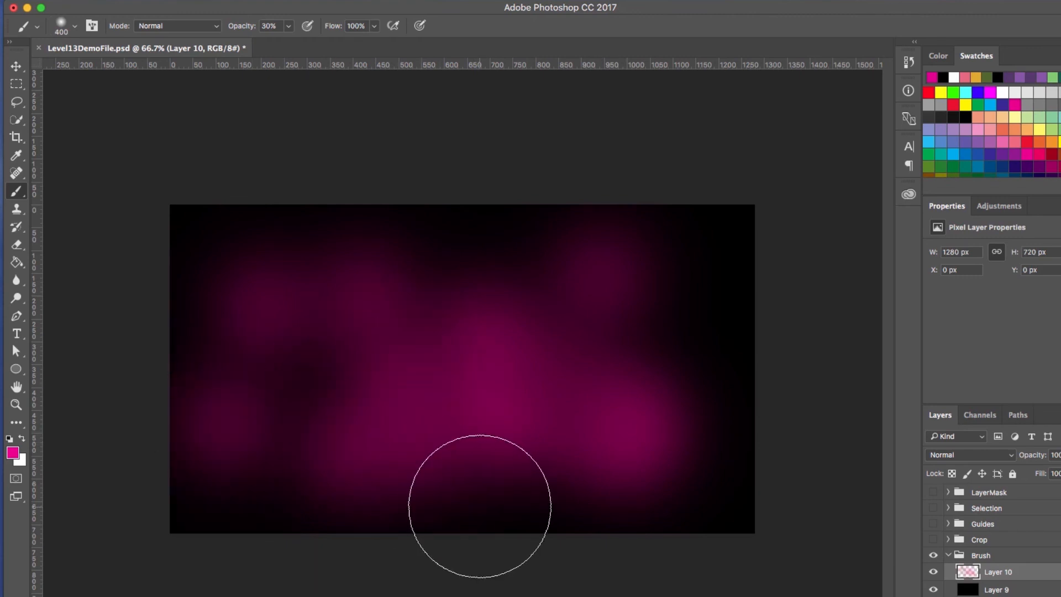
{"action": "left_click", "coordinate": [500, 513]}
{"action": "left_click", "coordinate": [581, 476]}
{"action": "left_click", "coordinate": [666, 306]}
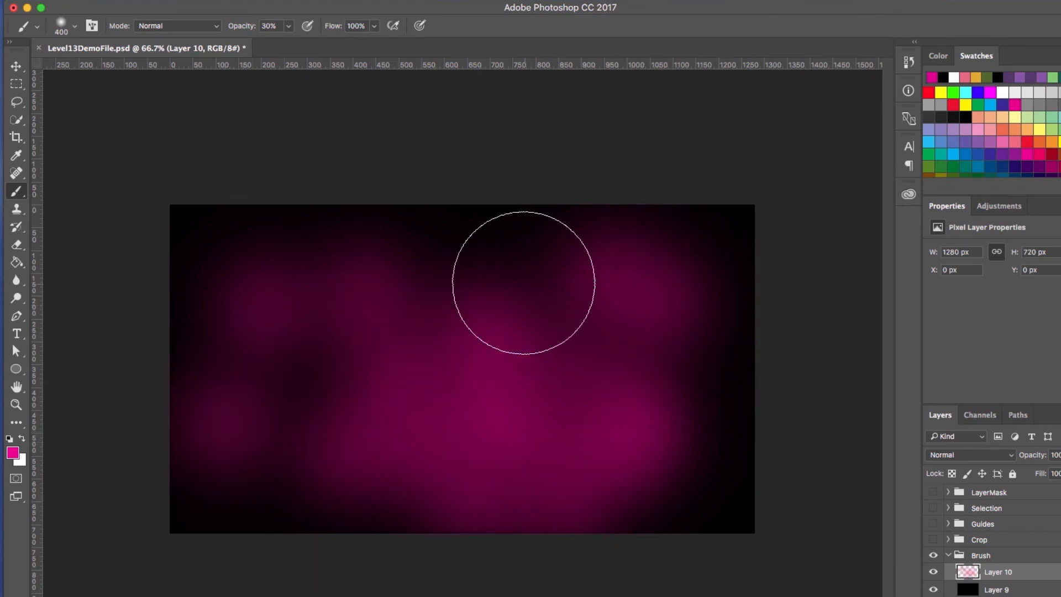
{"action": "left_click", "coordinate": [524, 283]}
{"action": "left_click", "coordinate": [436, 270]}
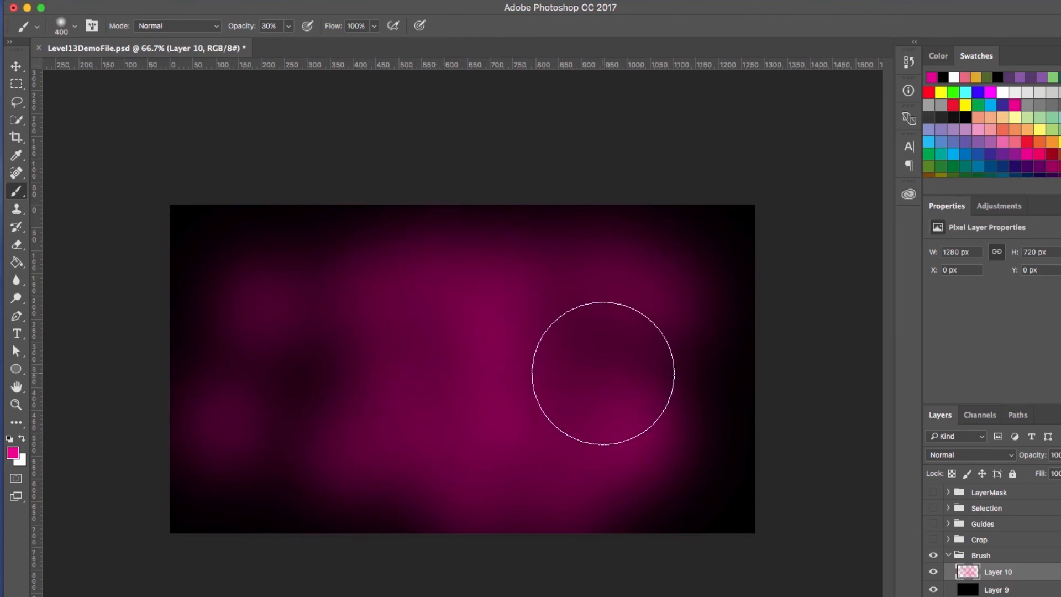